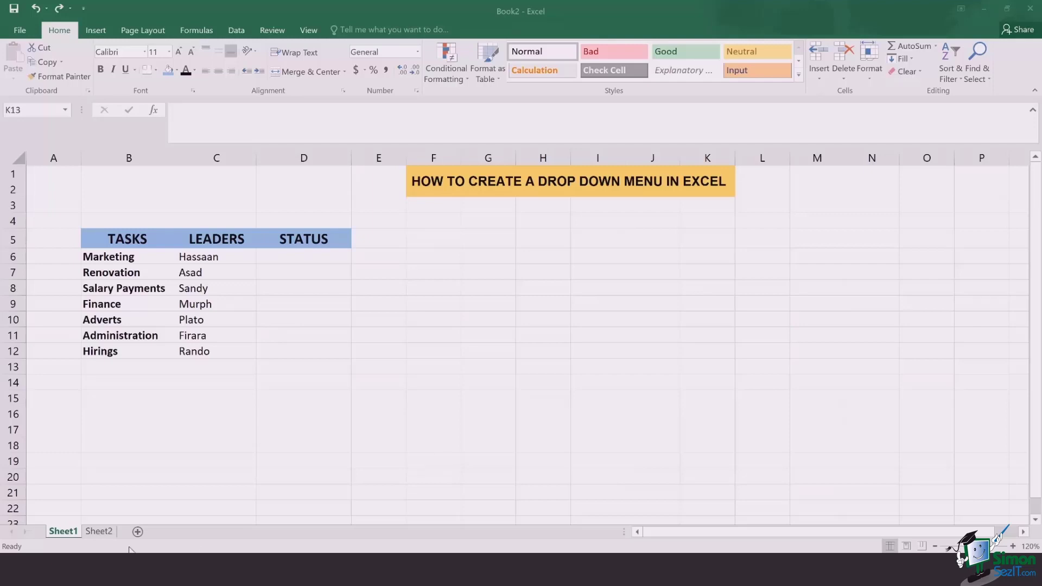
Check the status options on Sheet2, then select the STATUS cells D6:D12 on Sheet1
click(100, 532)
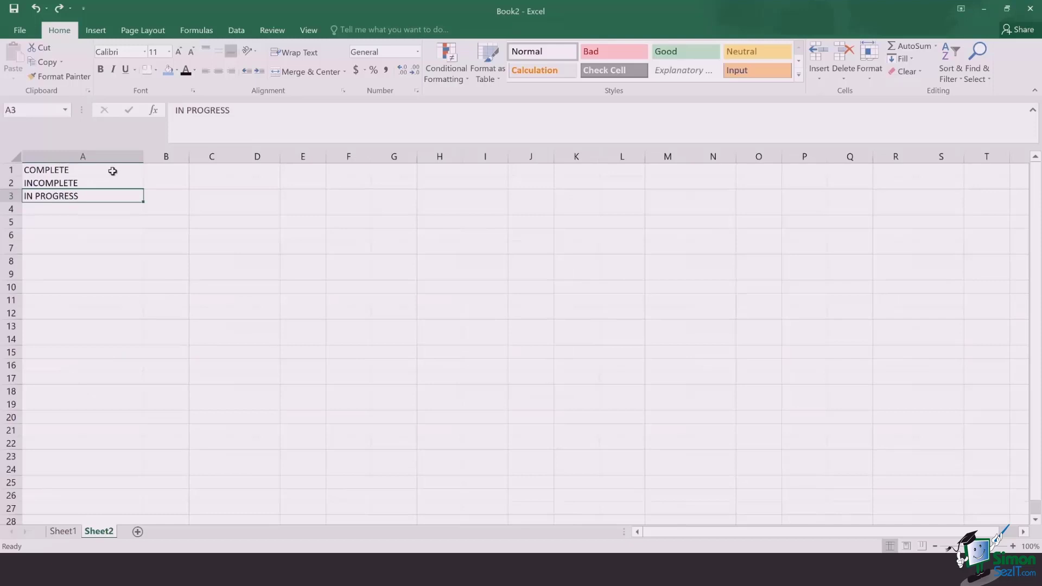
click(113, 171)
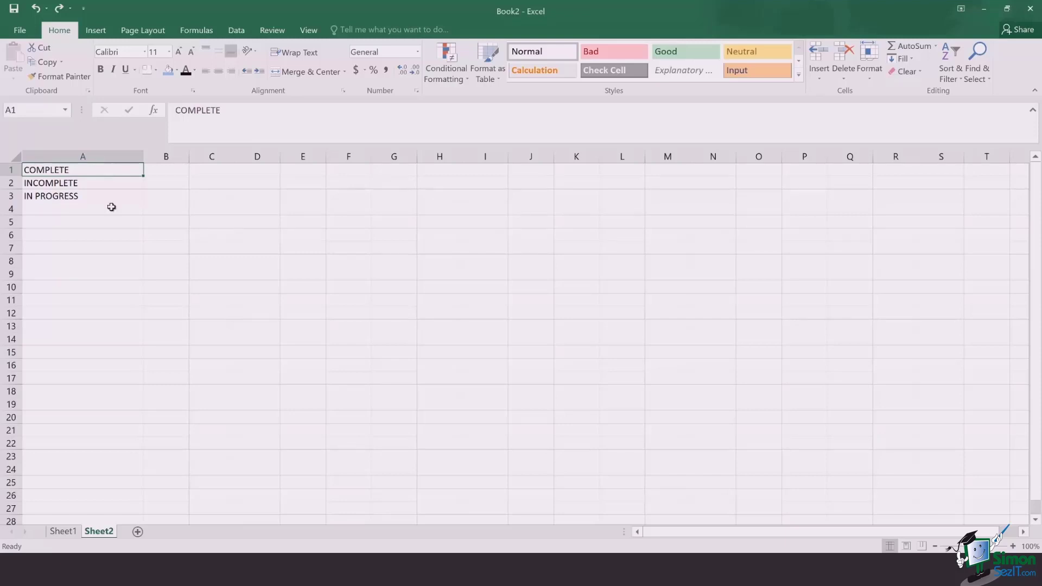
click(69, 533)
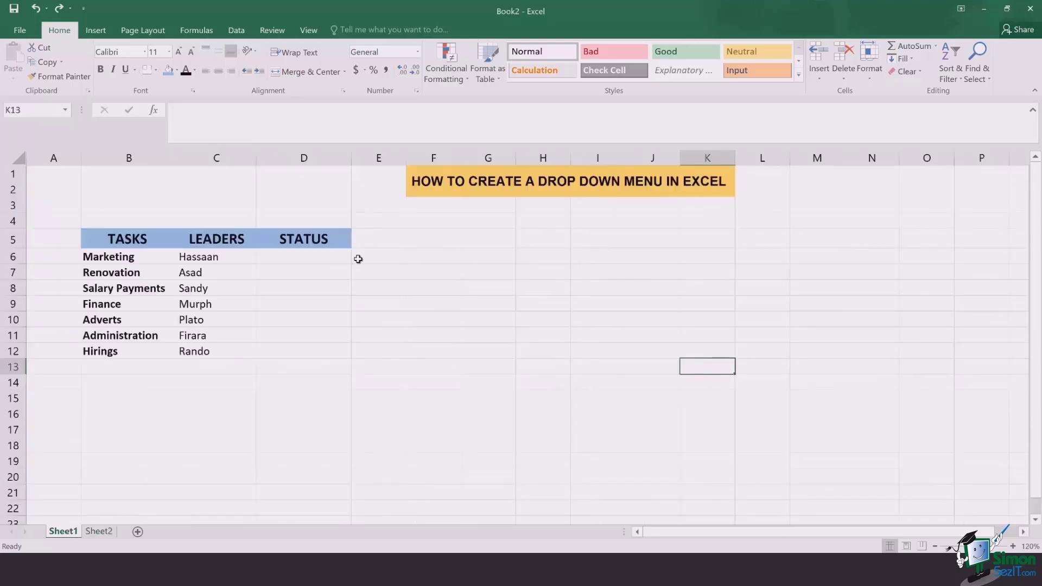
click(337, 259)
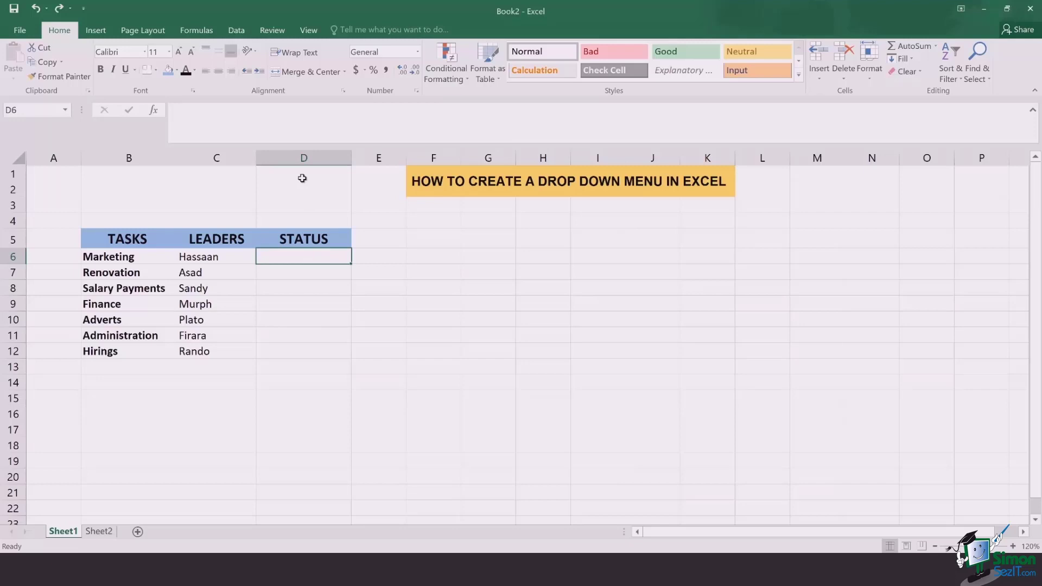
drag(281, 268, 290, 353)
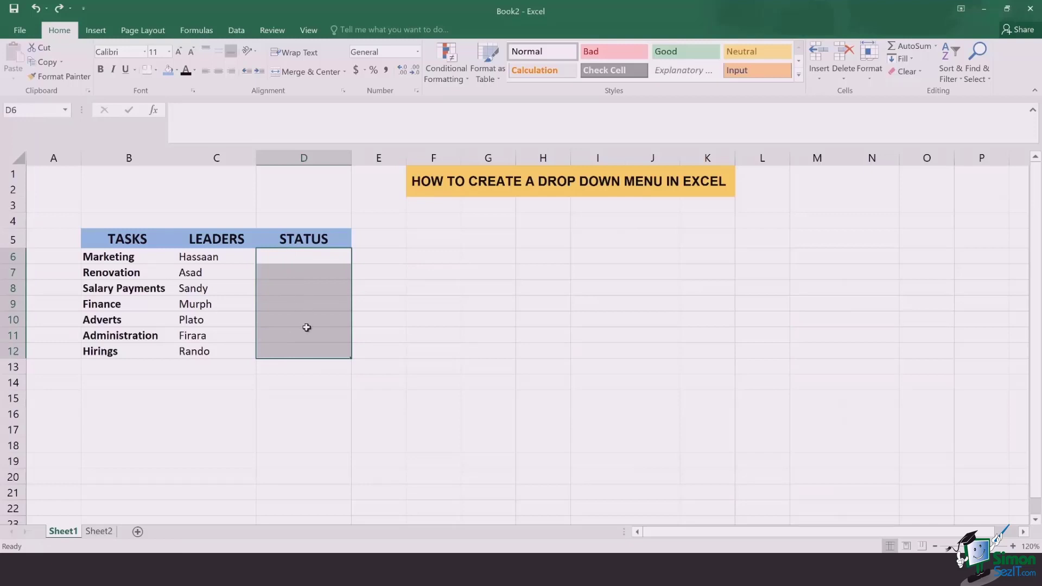
Add List data validation to D6:D12 with source =Sheet2!$A$1:$A$3
click(241, 31)
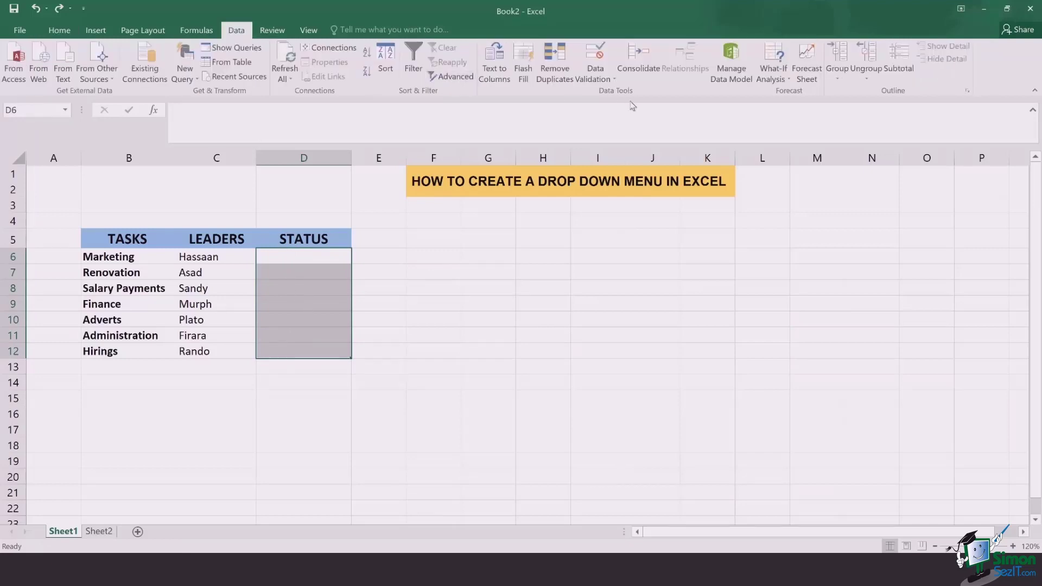
click(594, 76)
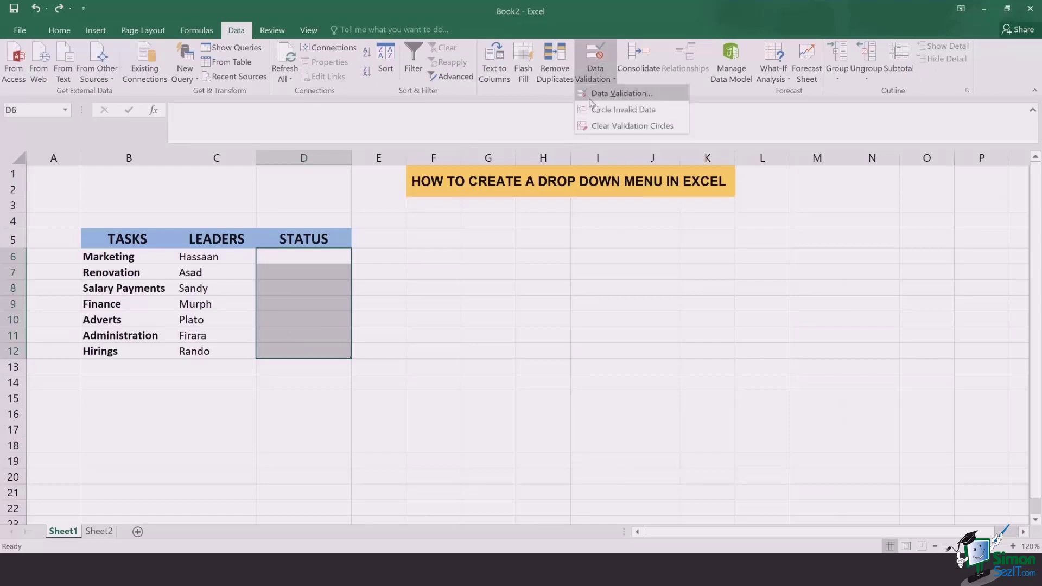
click(592, 95)
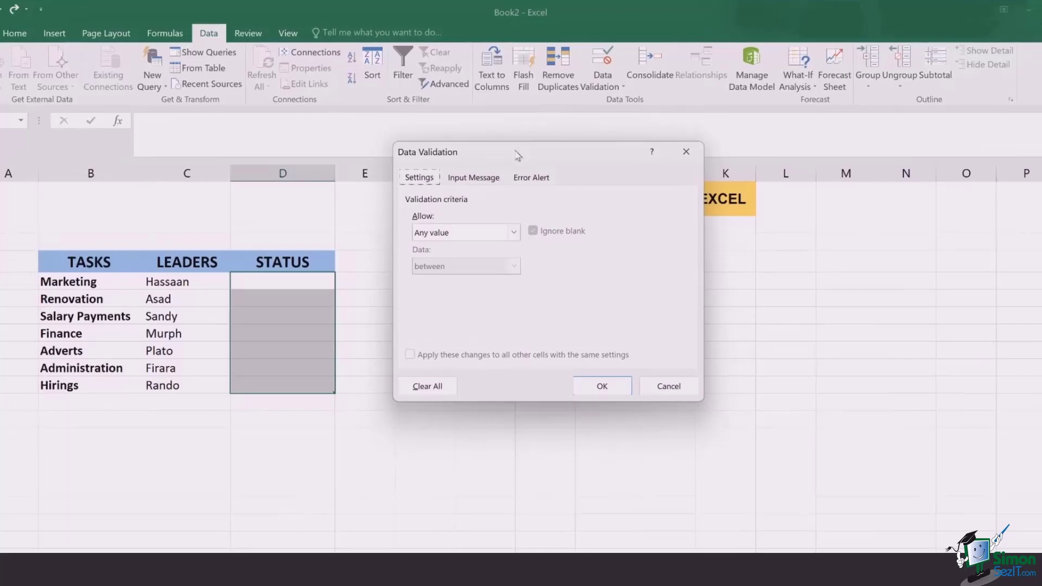
drag(518, 156, 520, 260)
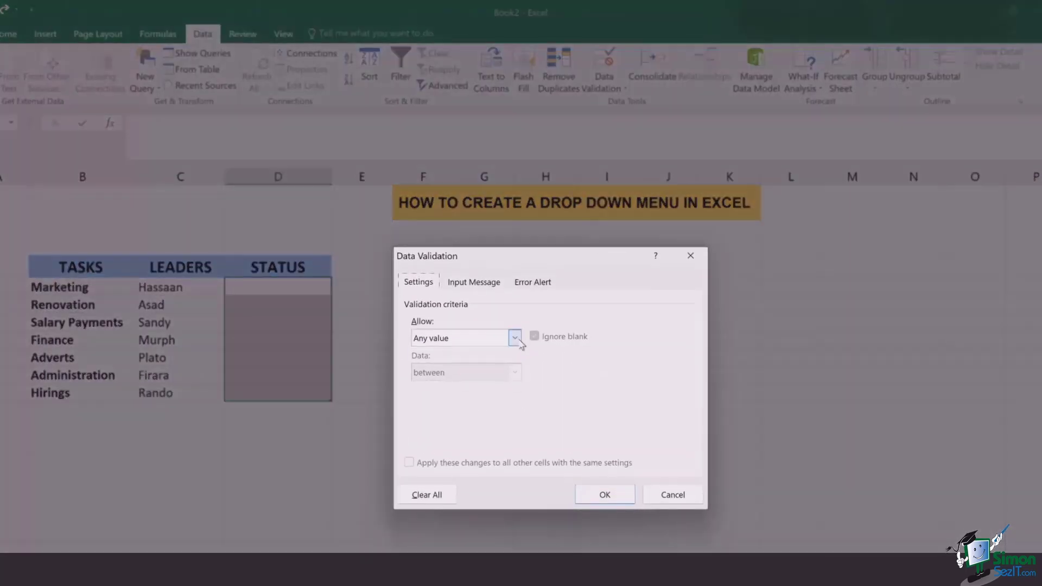
click(519, 342)
click(506, 388)
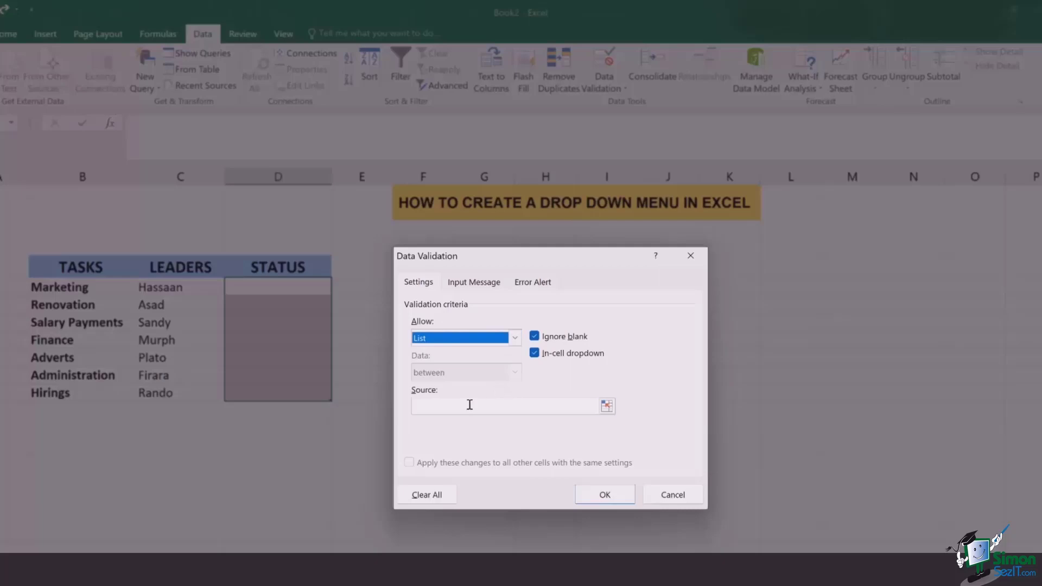
click(440, 413)
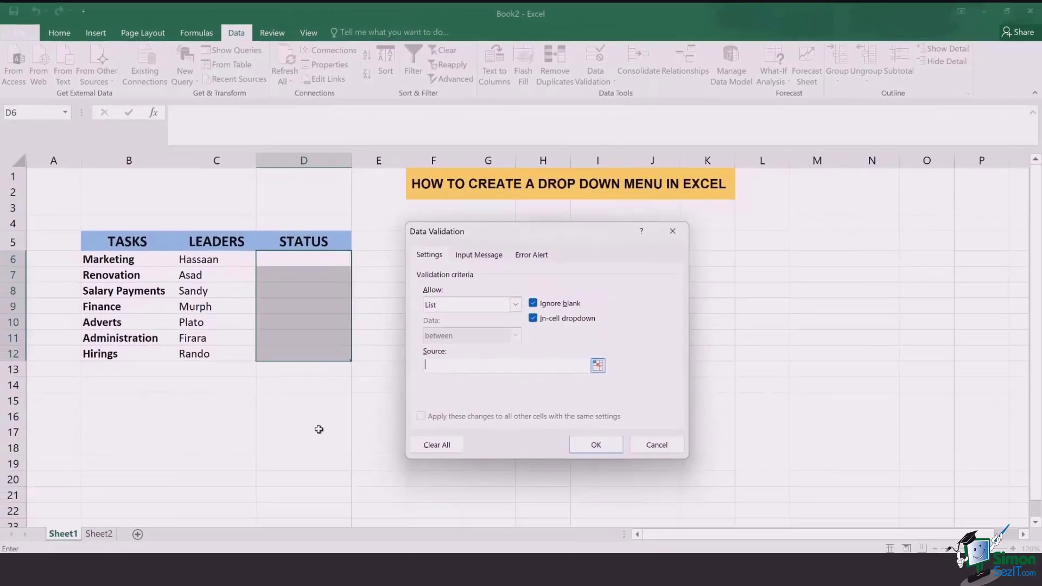
click(110, 536)
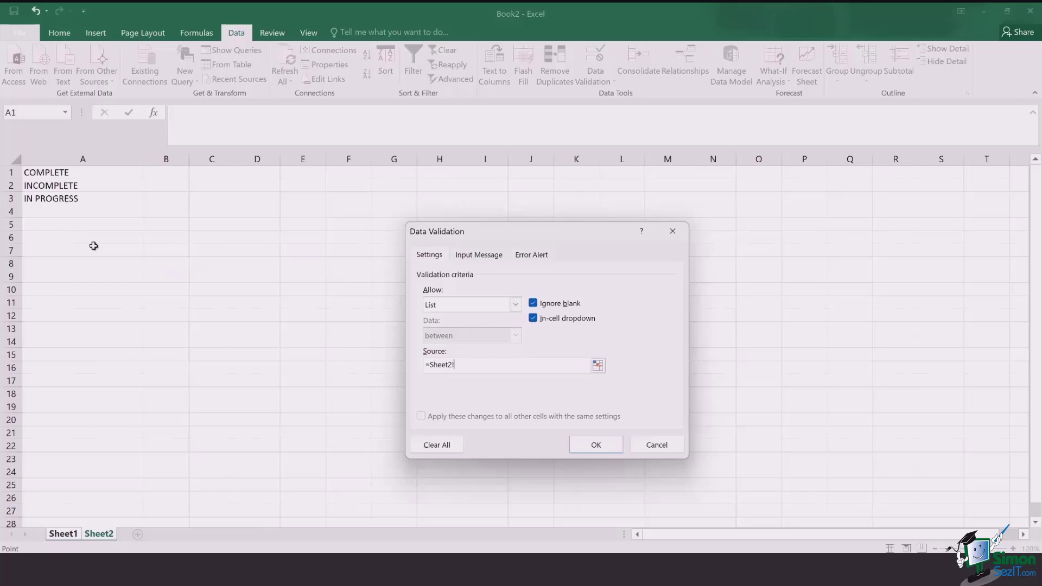
drag(50, 173, 51, 196)
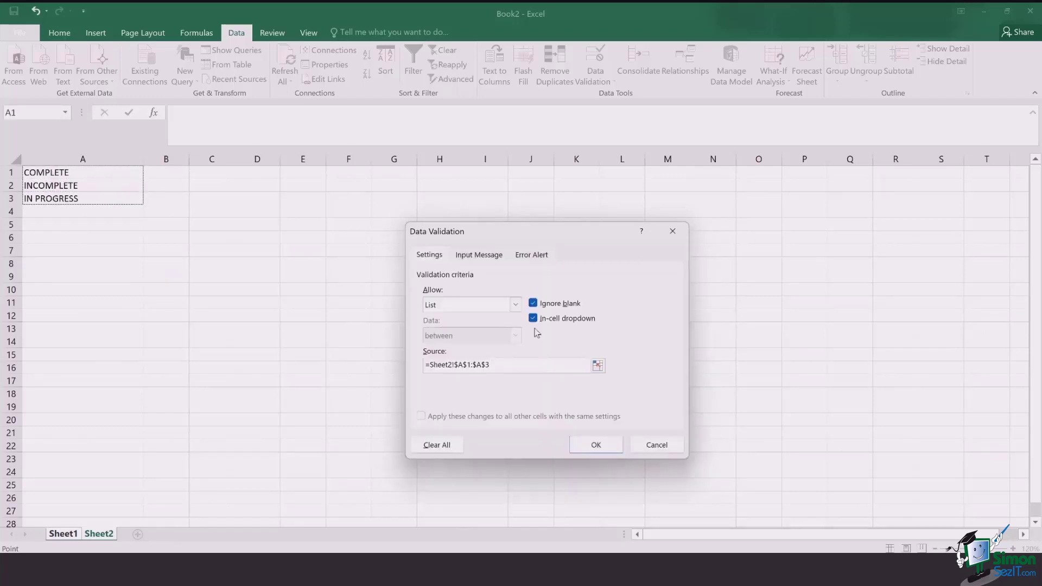
click(587, 446)
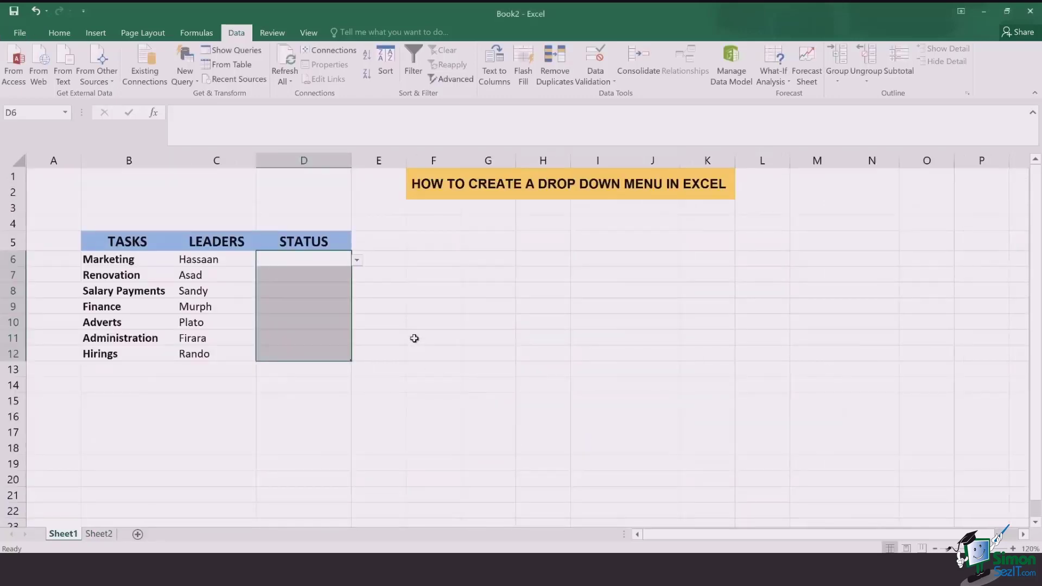
Check that STATUS cells D6, D7 and D12 each show a drop-down arrow
click(311, 263)
key(Down)
key(Down)
key(Down)
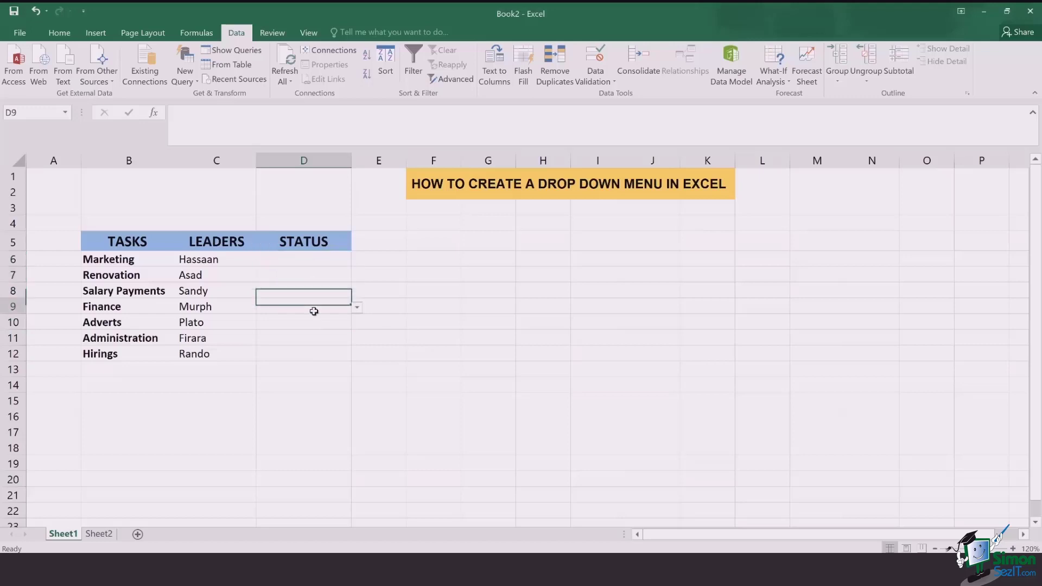
click(314, 352)
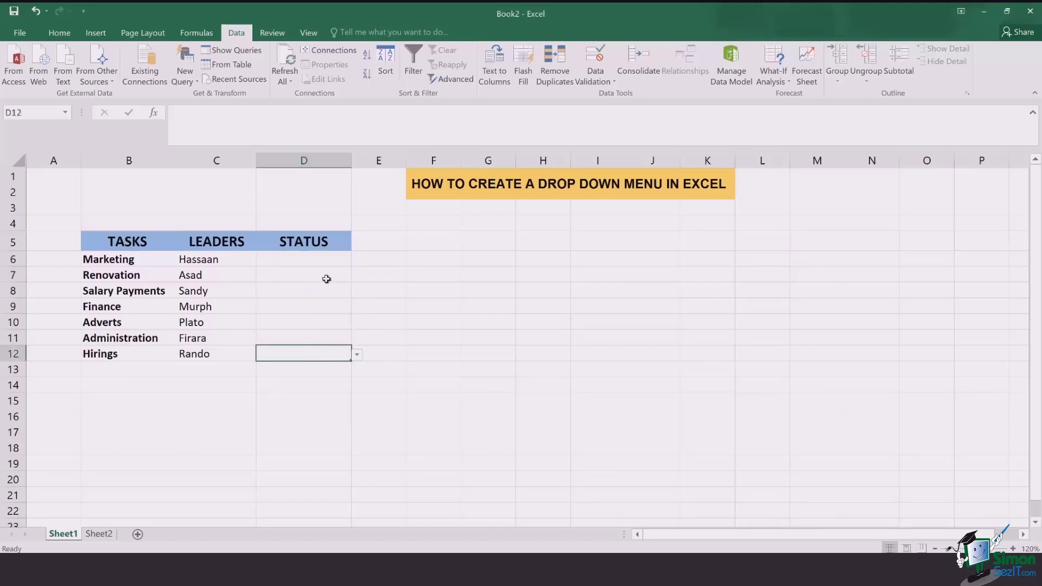
click(325, 275)
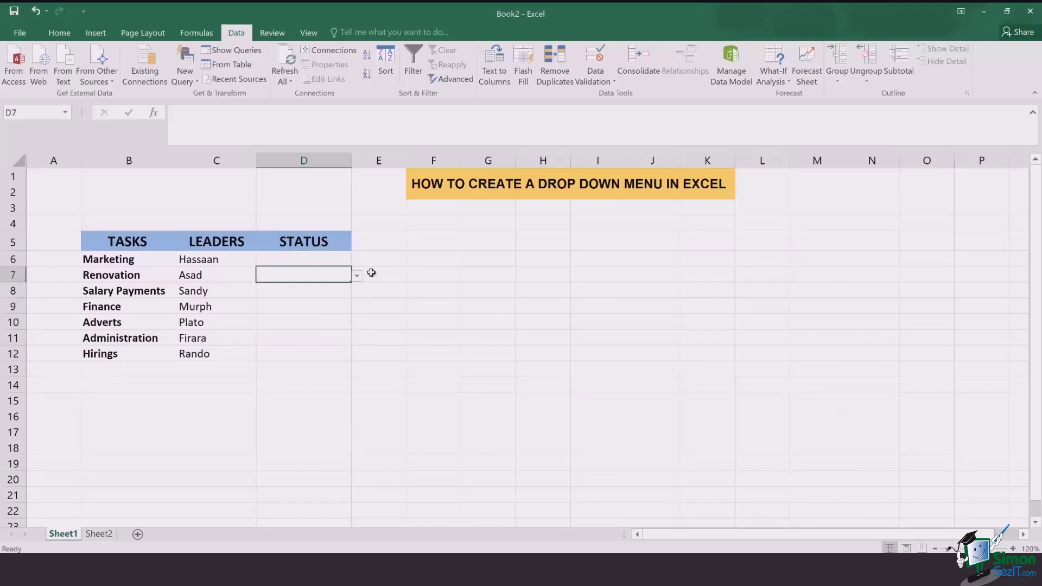
click(341, 258)
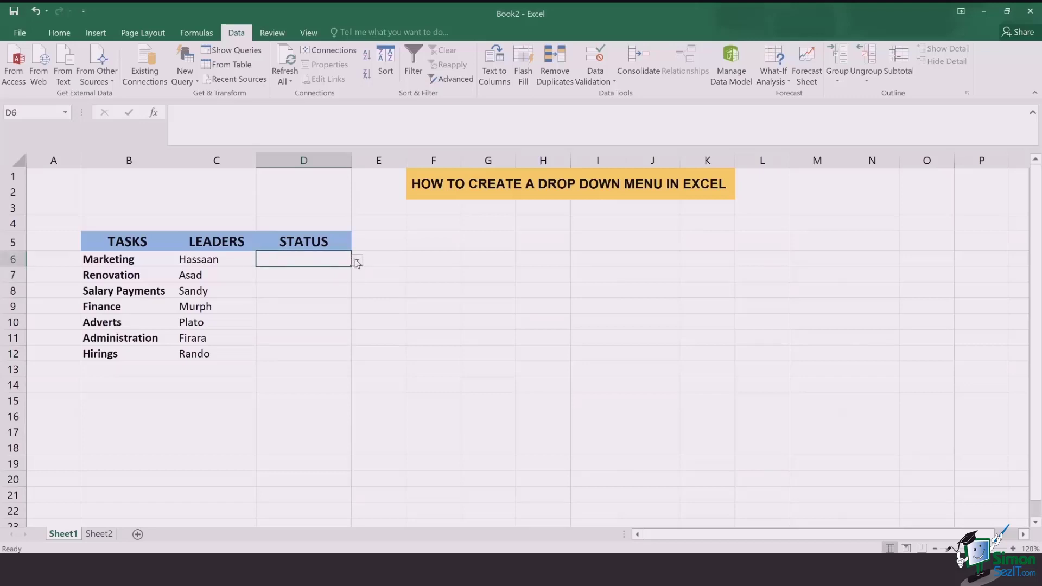
Set D6 to INCOMPLETE from its drop-down, then change it to COMPLETE
click(357, 262)
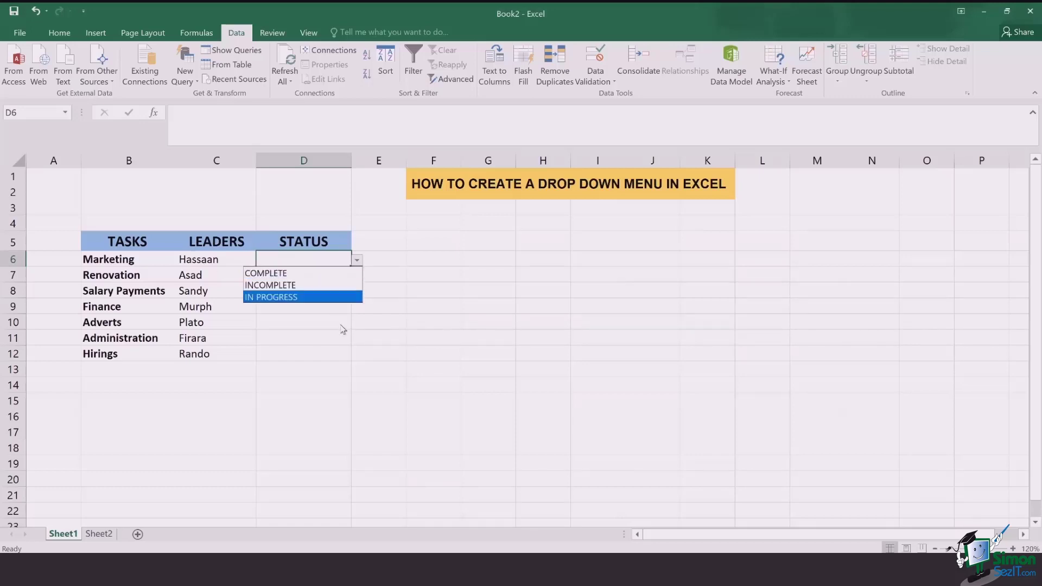
click(323, 286)
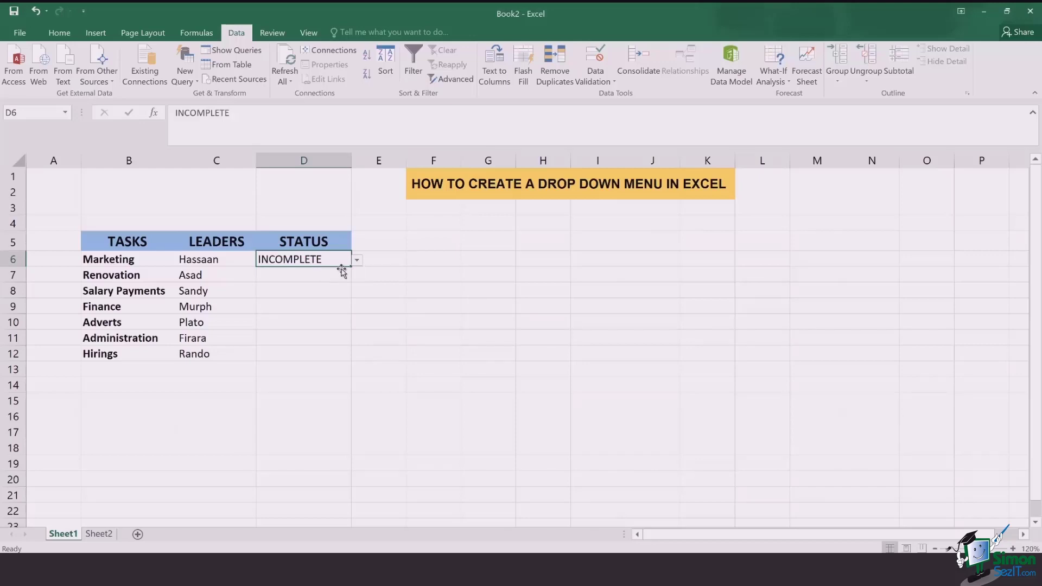
click(357, 261)
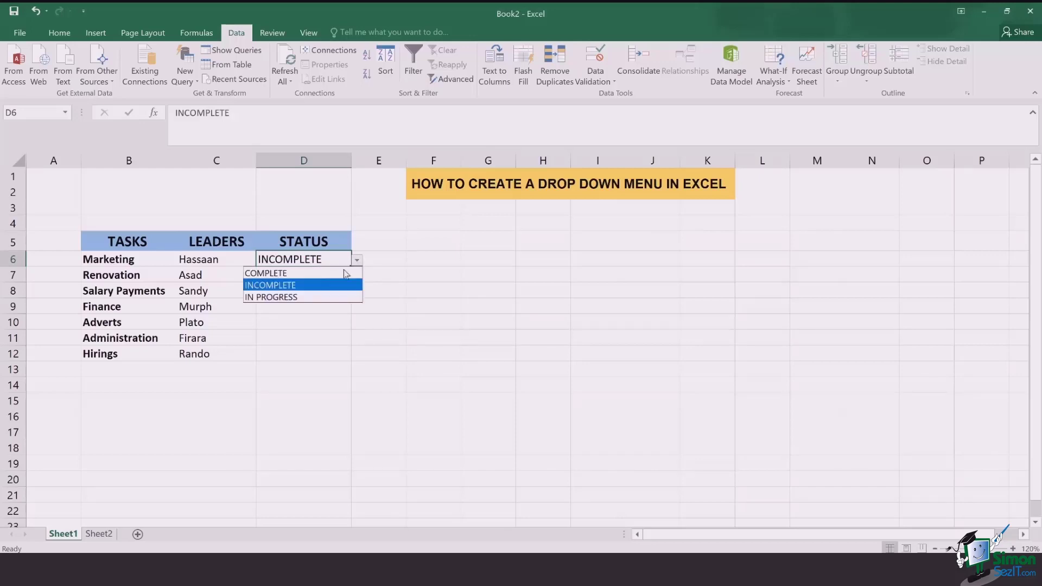
click(277, 274)
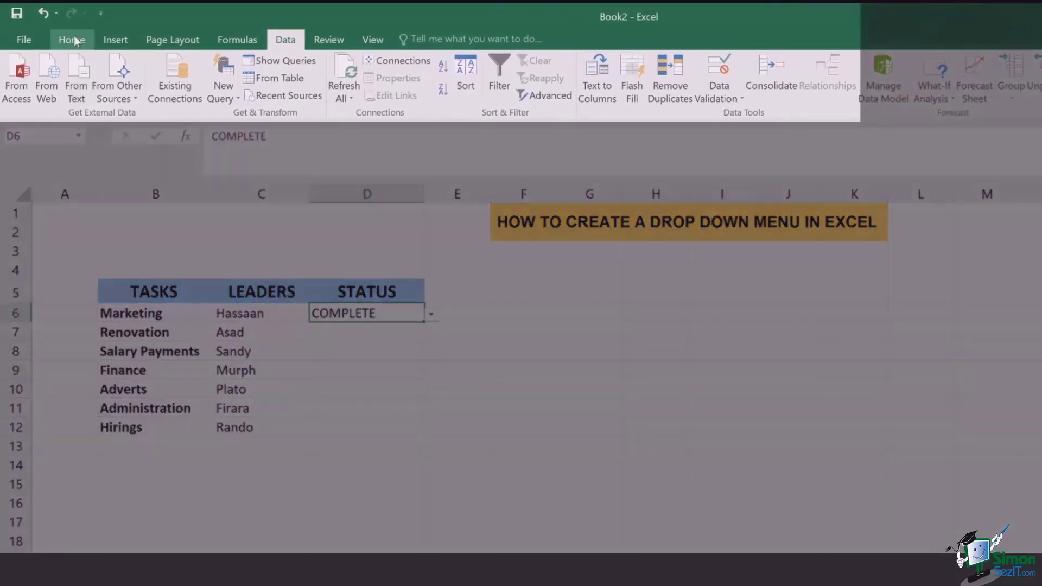
Add a Text That Contains rule giving COMPLETE green fill with dark green text; set D6 to INCOMPLETE
click(75, 41)
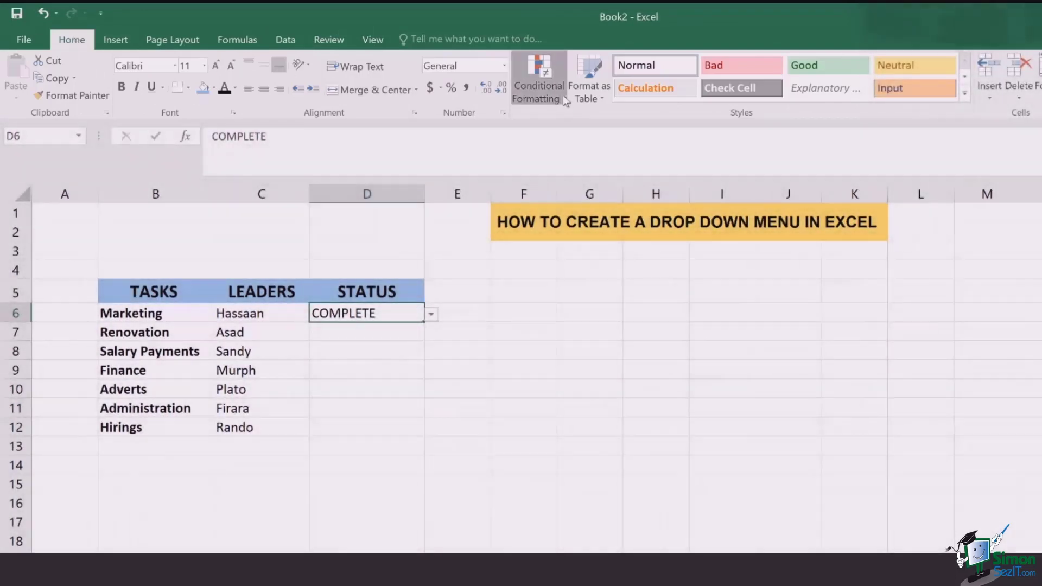
click(565, 99)
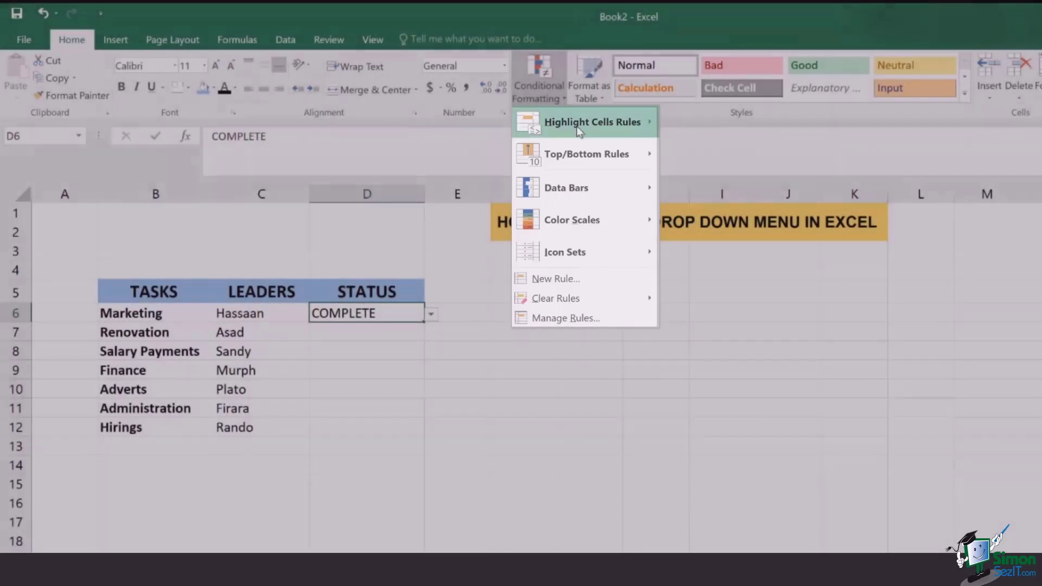
mouse_move(576, 126)
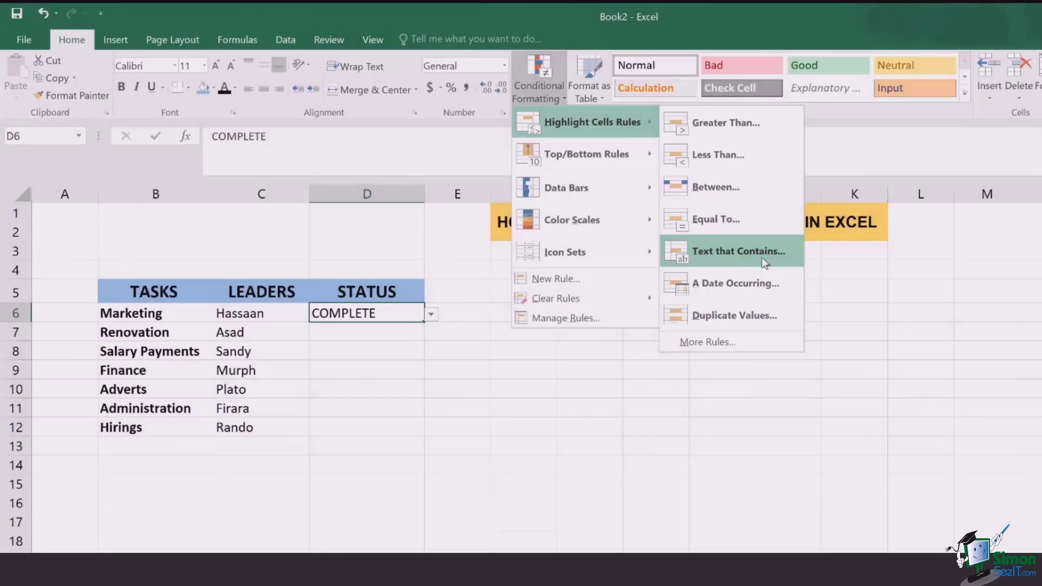
click(760, 256)
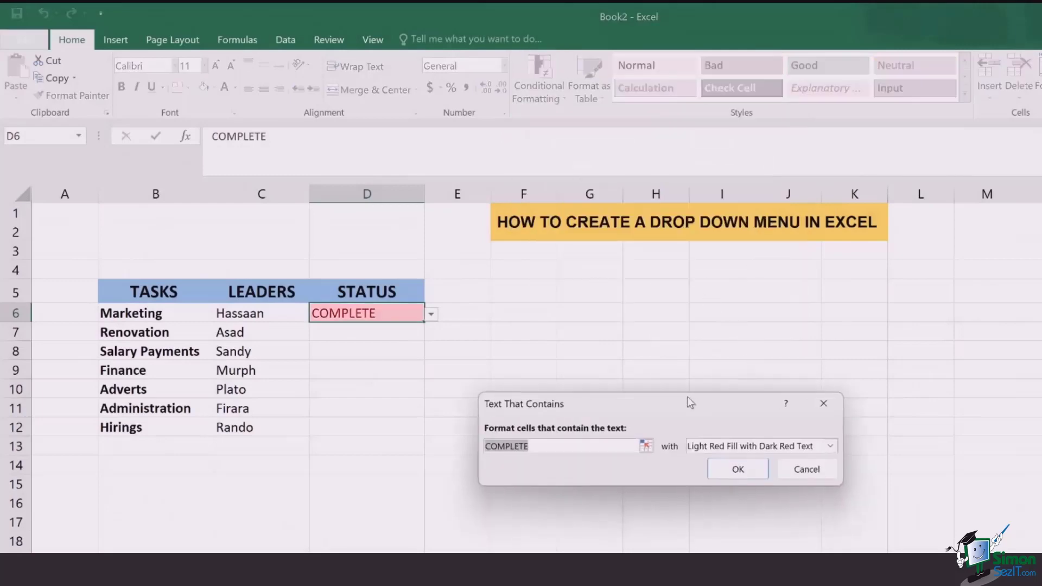
drag(687, 396, 672, 289)
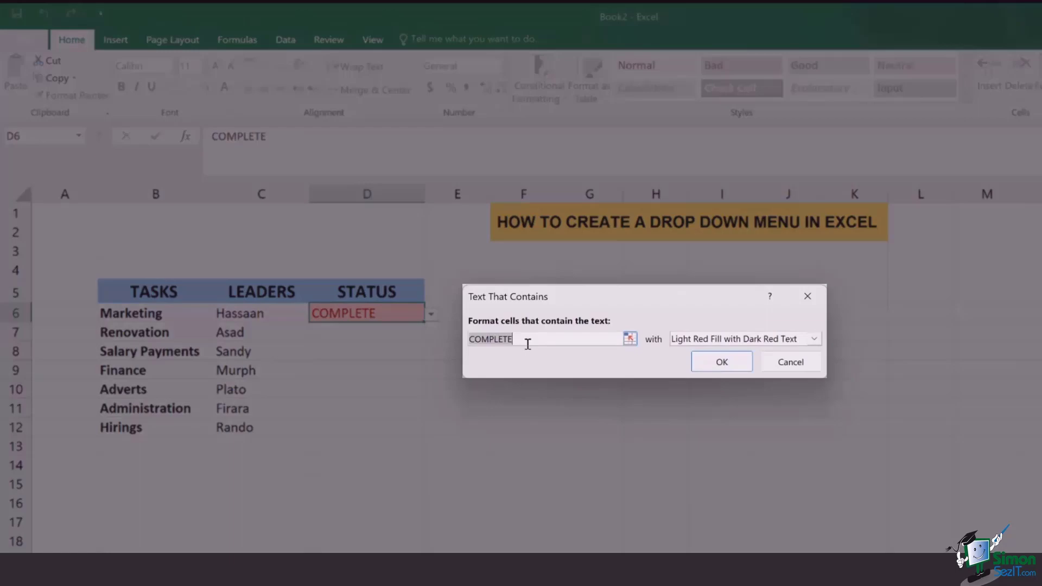
click(527, 344)
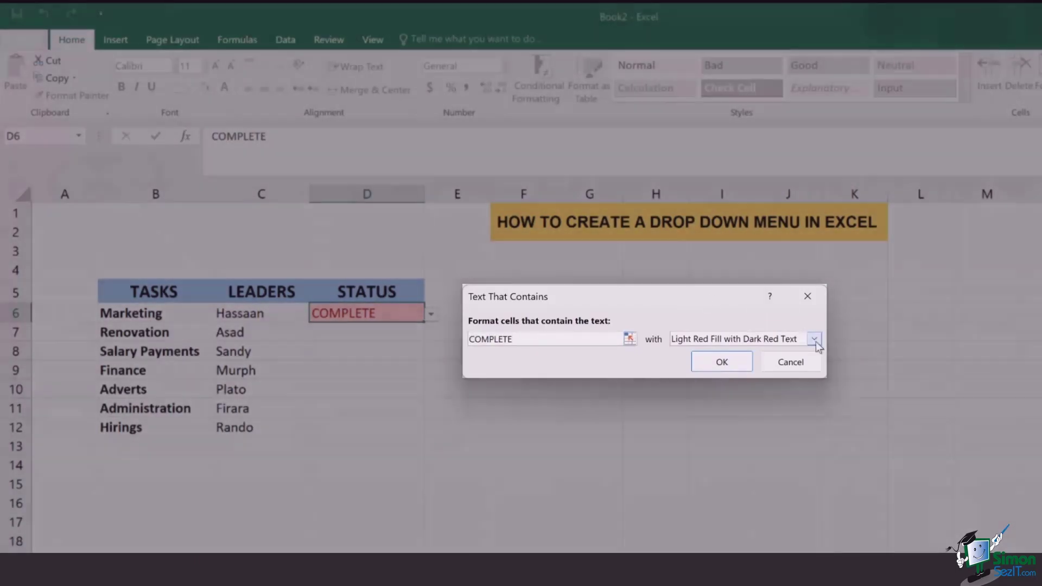
click(814, 340)
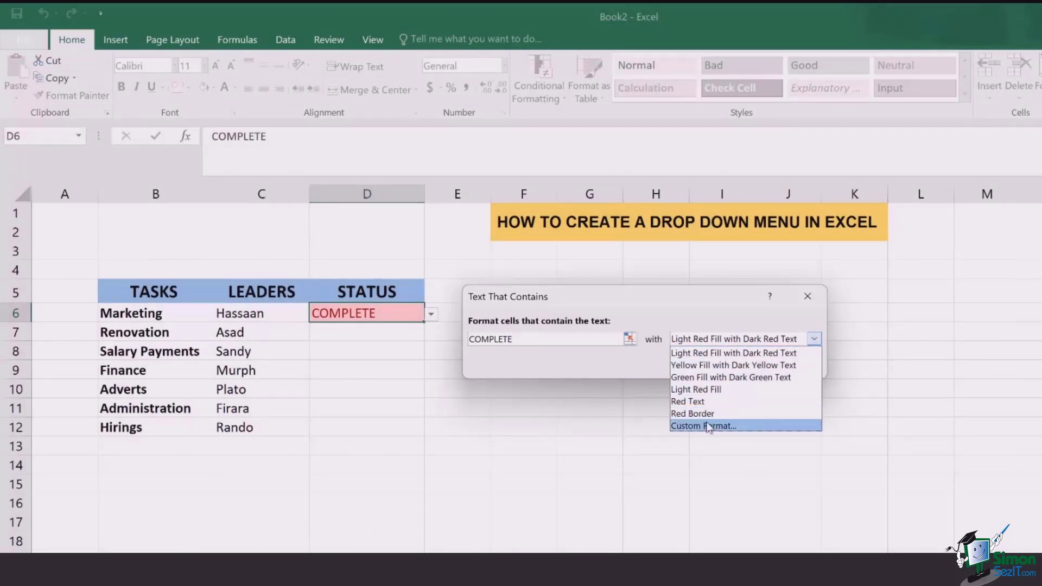
click(729, 381)
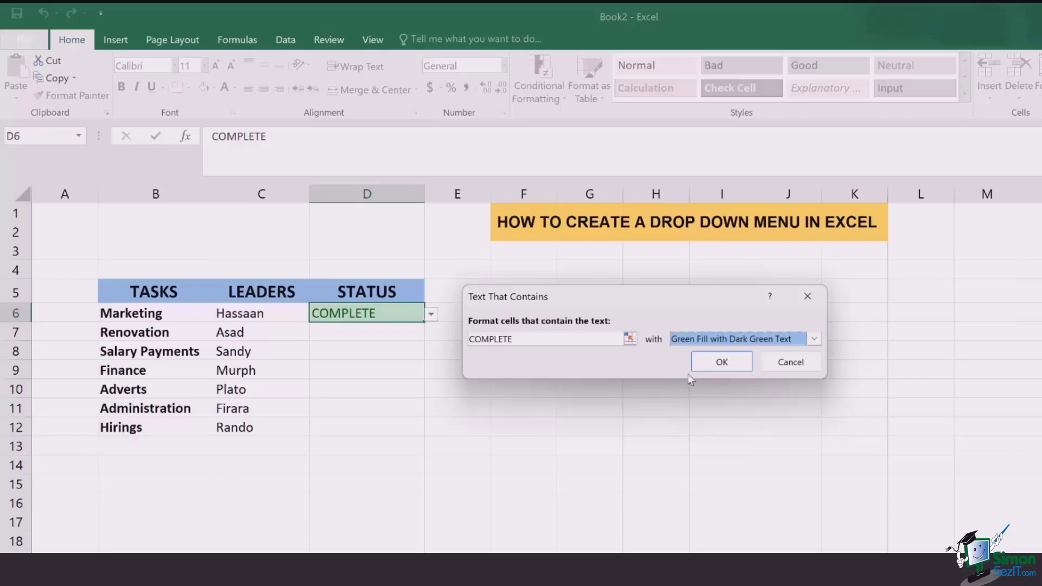
click(722, 362)
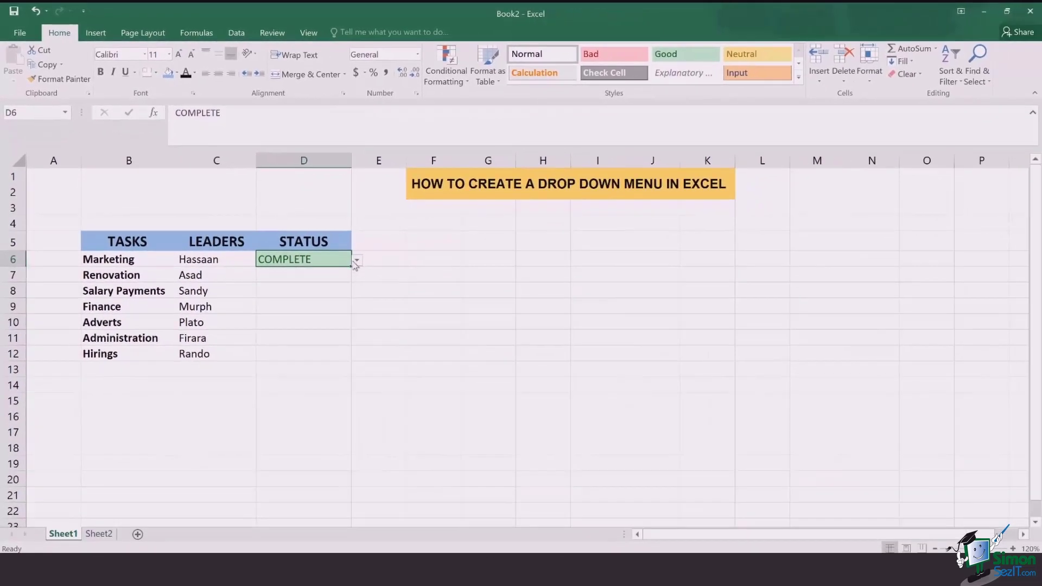
click(356, 260)
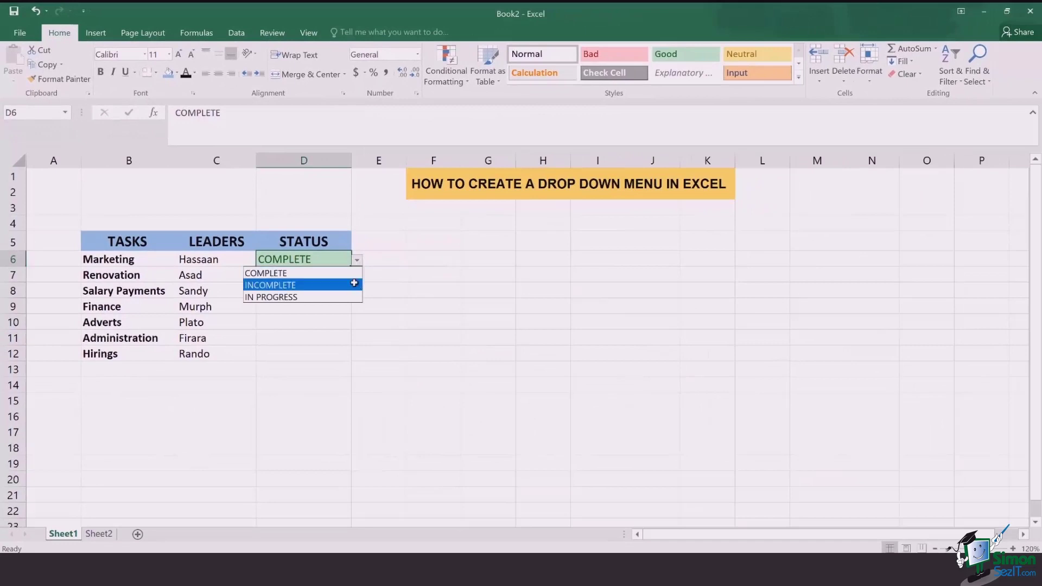
click(354, 284)
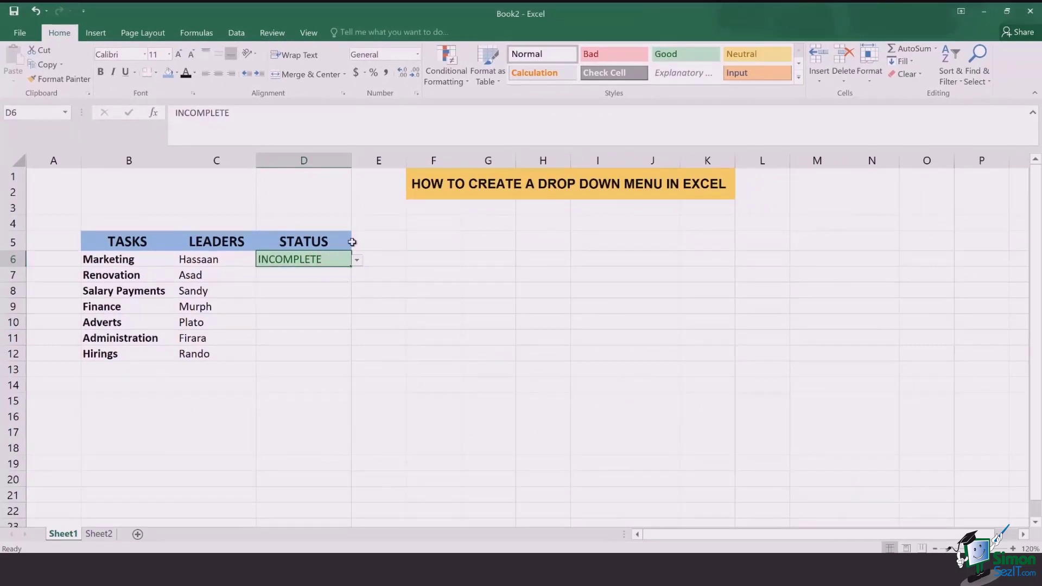
Add a Text That Contains rule for INCOMPLETE with Light Red Fill with Dark Red Text
click(458, 81)
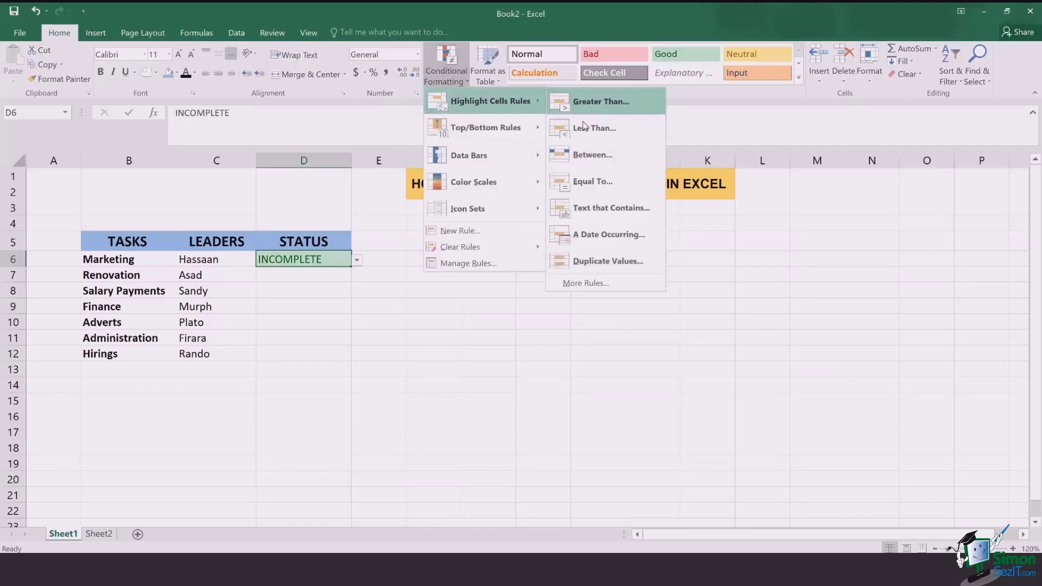
click(609, 211)
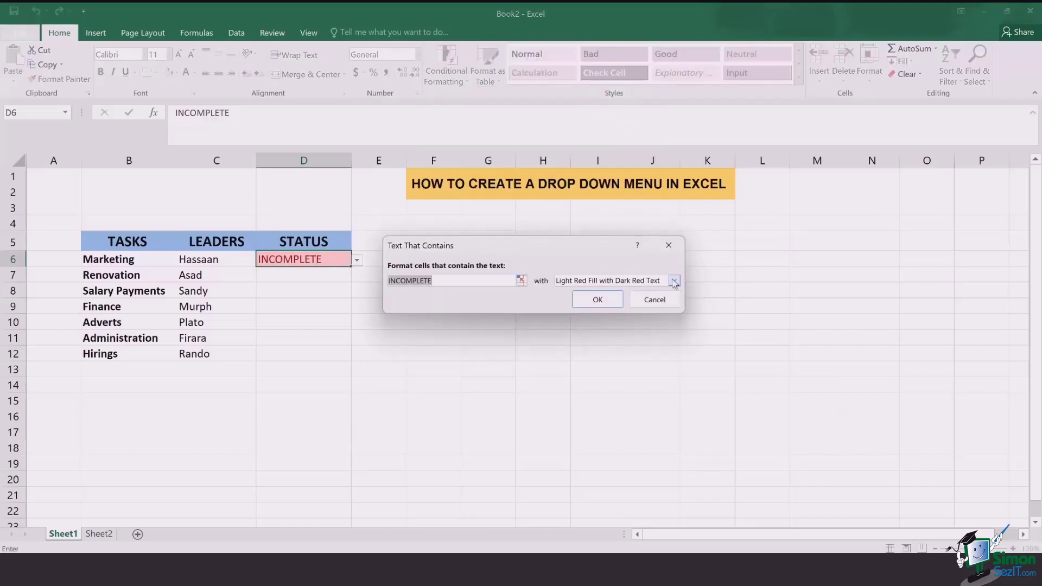
click(597, 302)
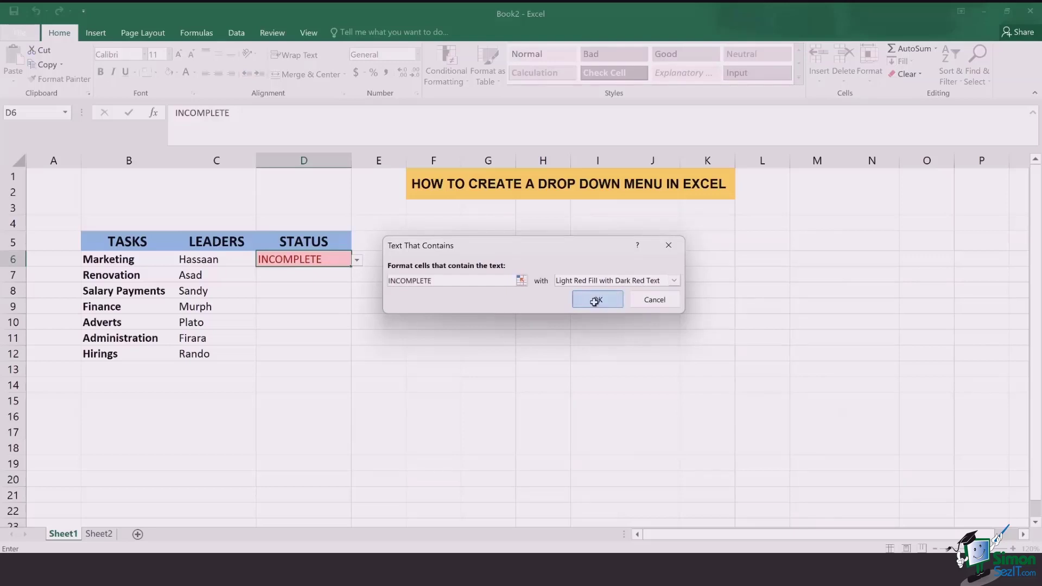
Set D6 to IN PROGRESS and add a Text That Contains rule with Yellow Fill with Dark Yellow Text
click(357, 260)
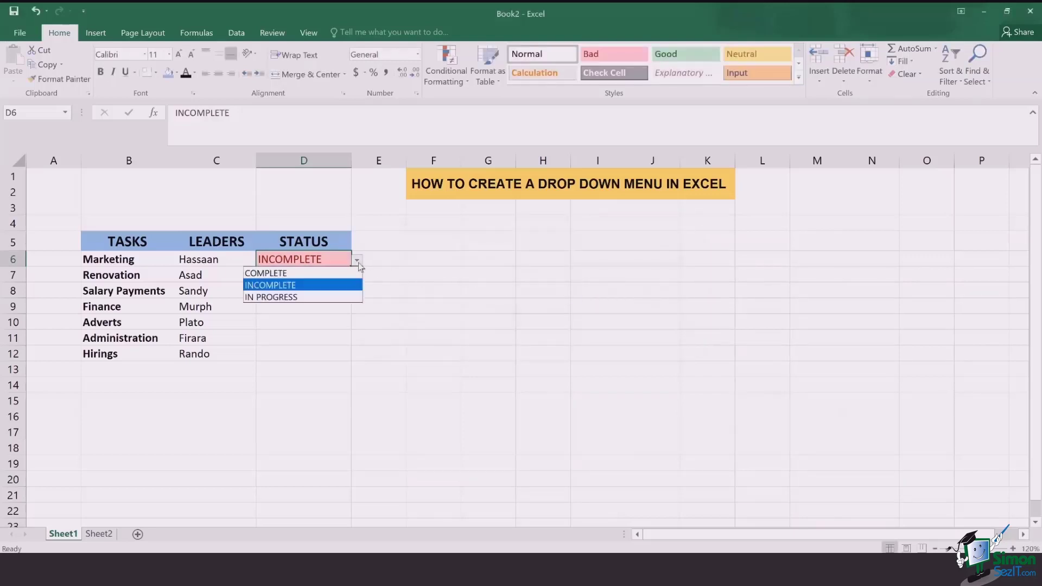
click(333, 296)
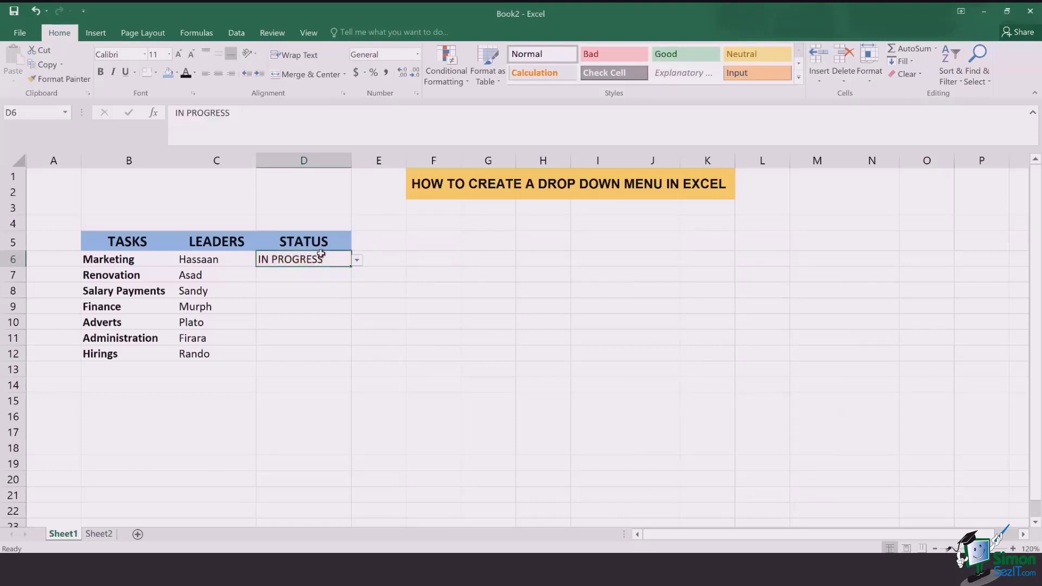
click(447, 76)
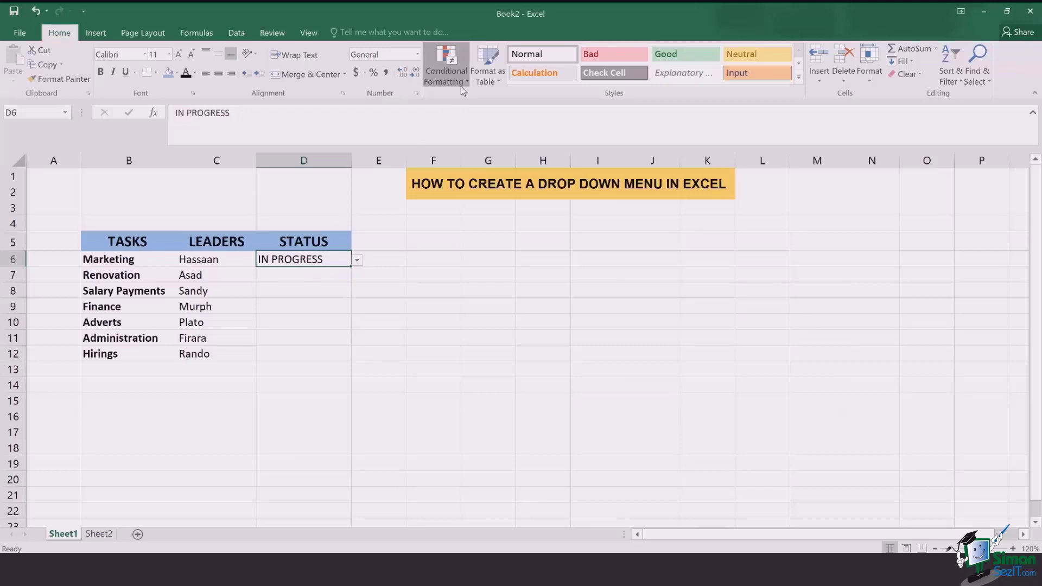
mouse_move(489, 101)
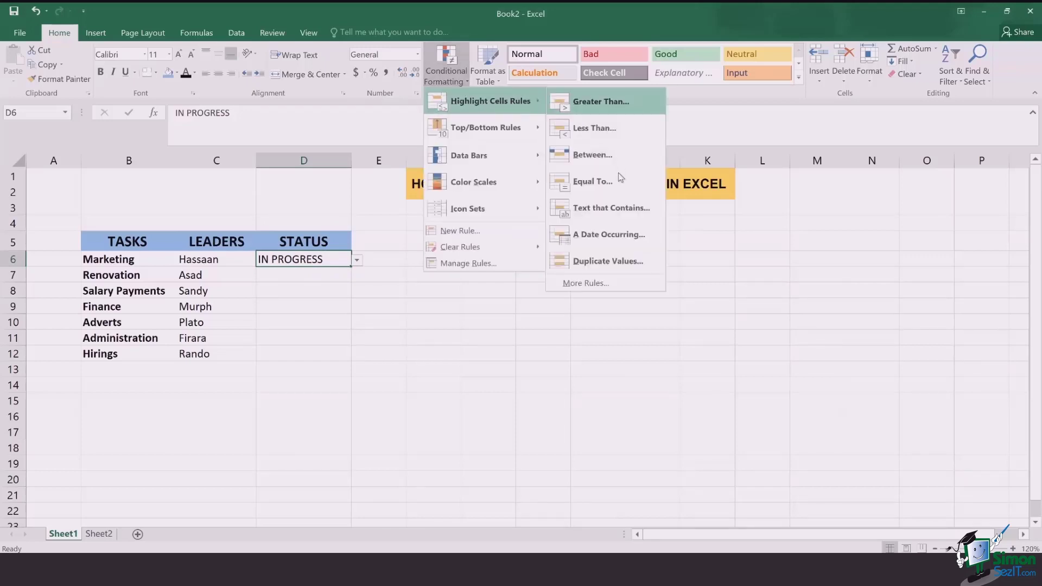
click(624, 205)
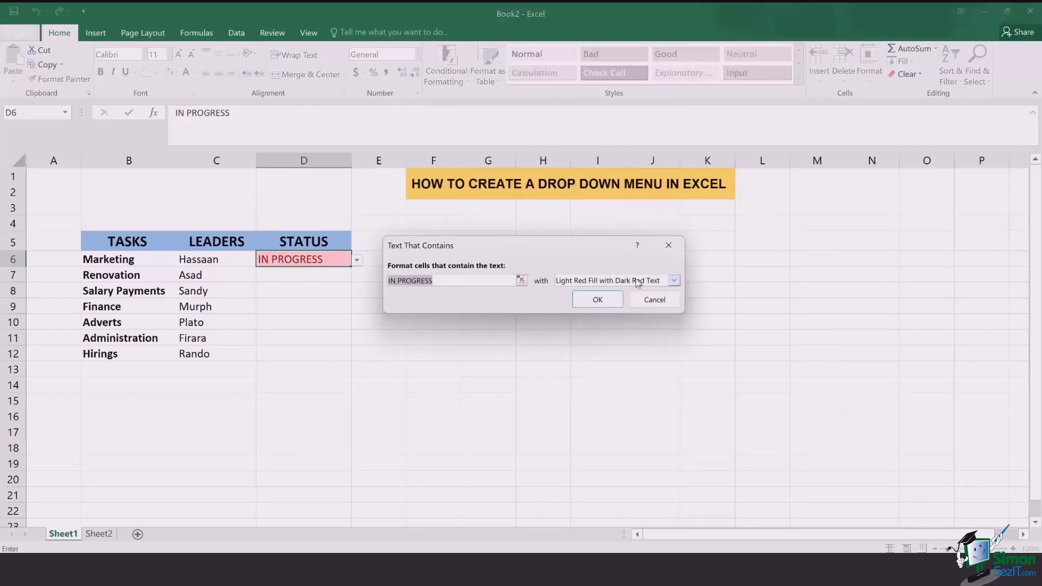
click(638, 281)
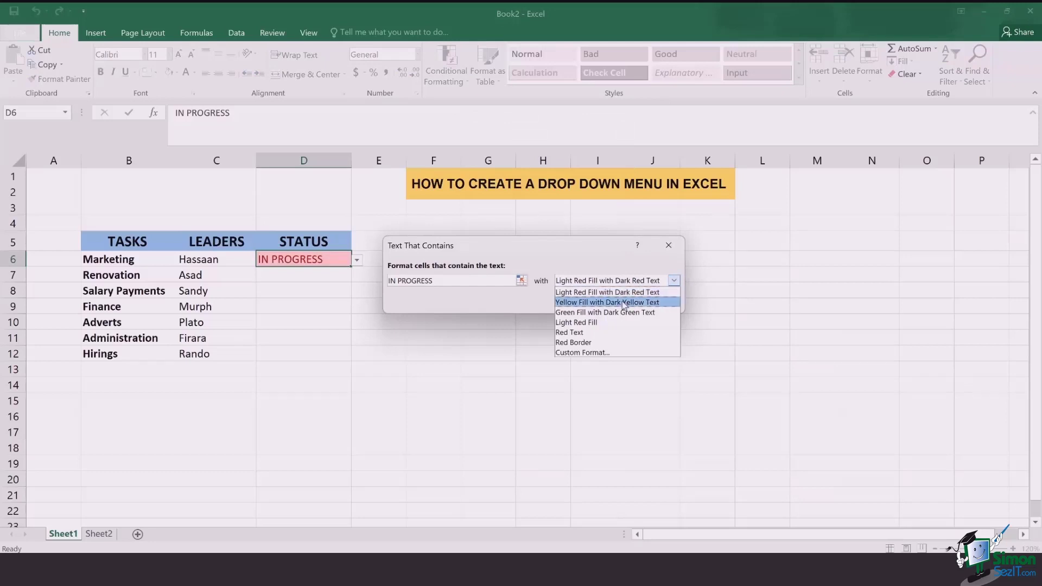
click(624, 302)
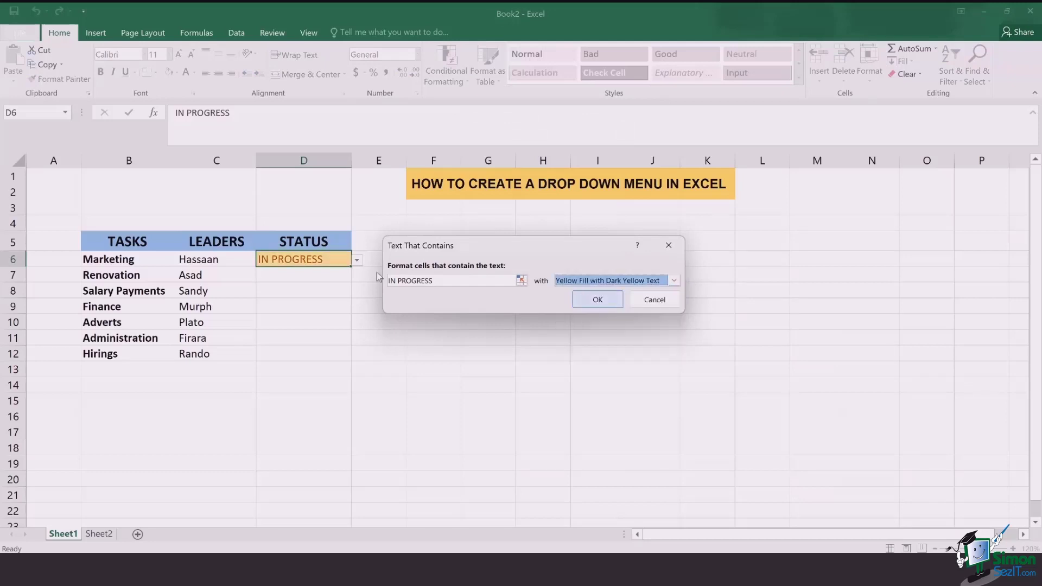
click(584, 302)
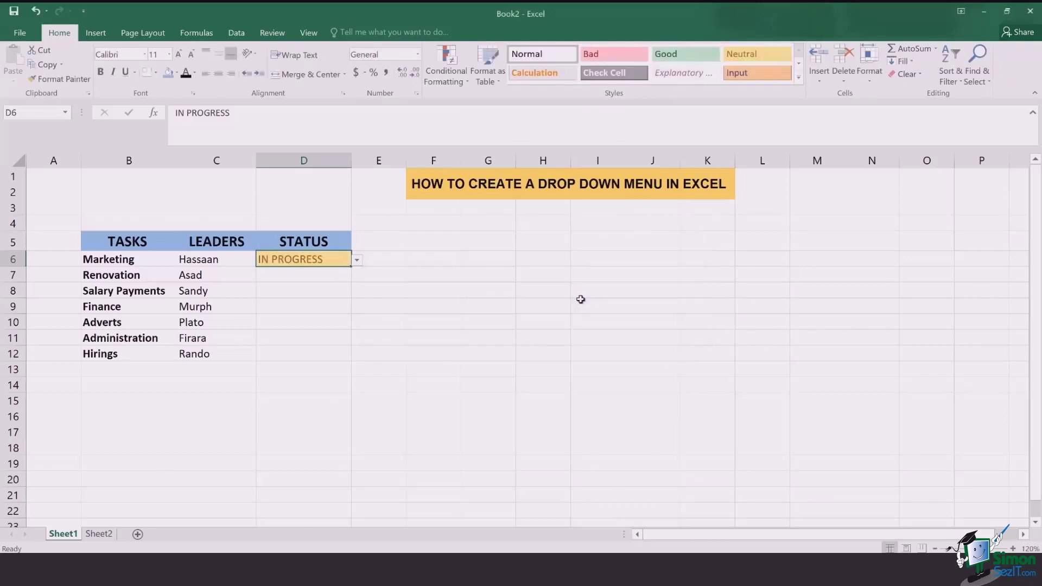
Switch D6 through COMPLETE, INCOMPLETE and IN PROGRESS to check green, red and yellow colouring
click(357, 260)
click(336, 277)
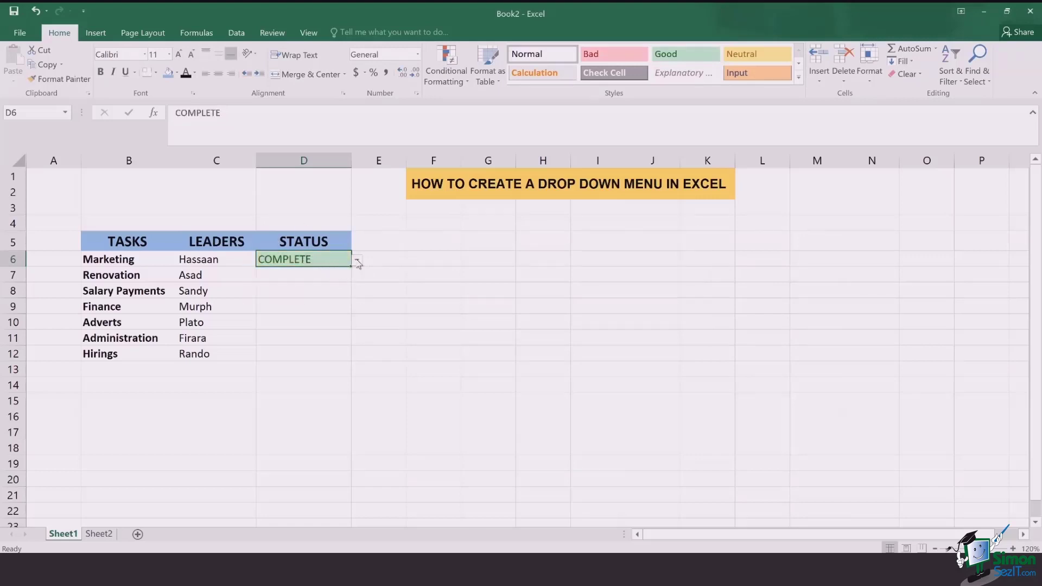
click(357, 262)
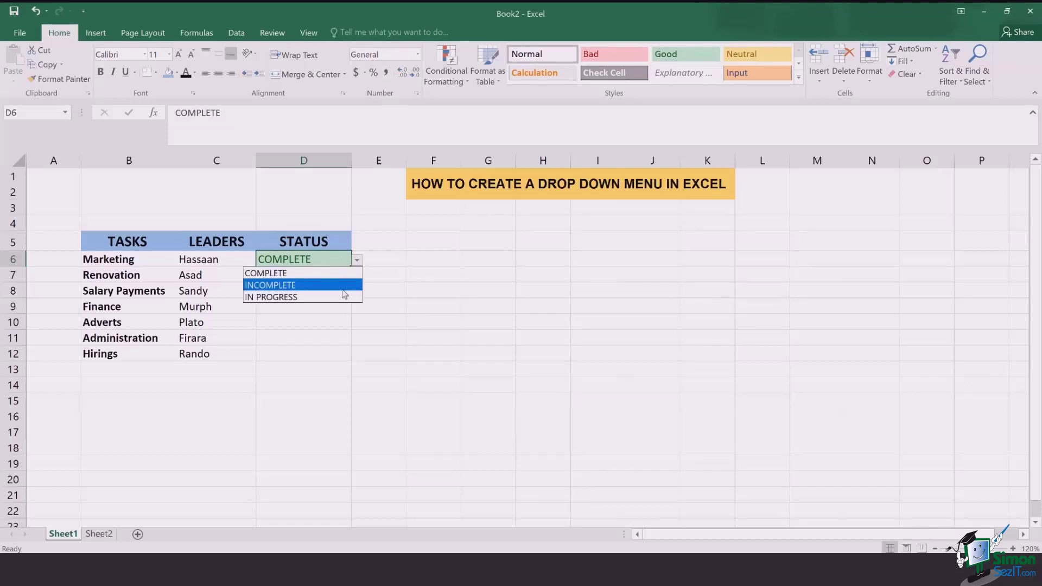
click(341, 286)
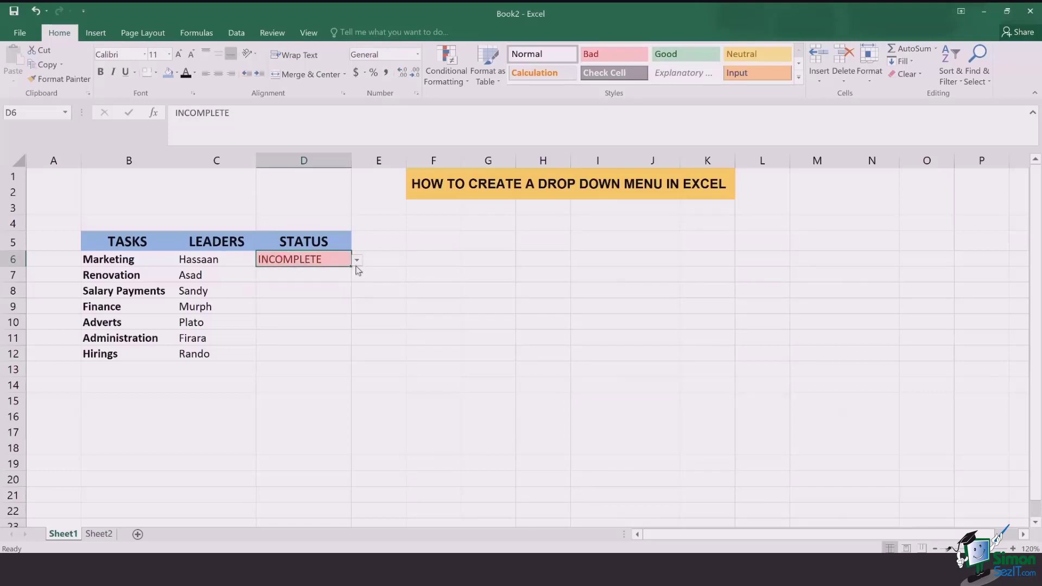
click(358, 266)
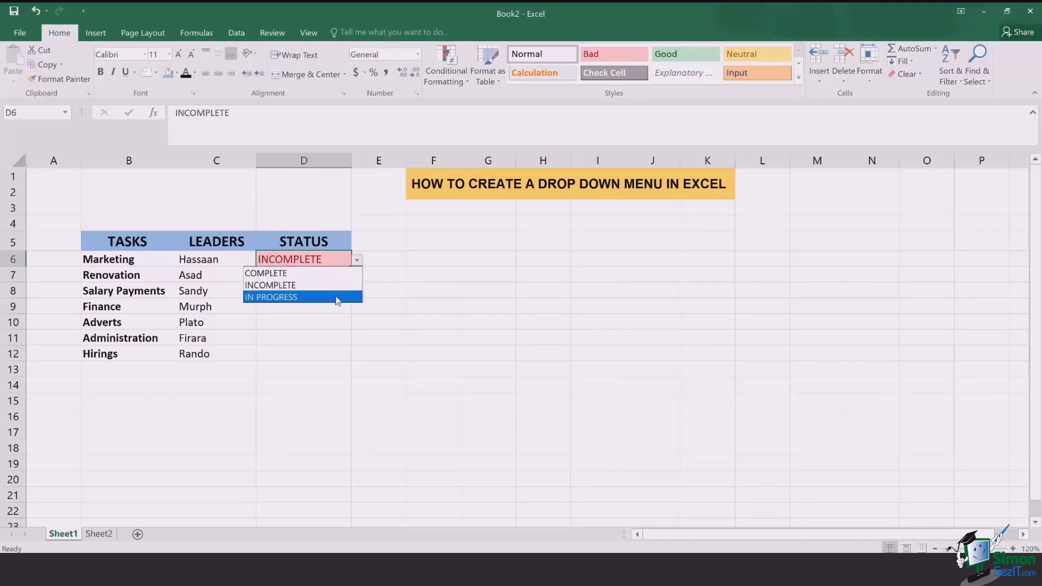
click(334, 295)
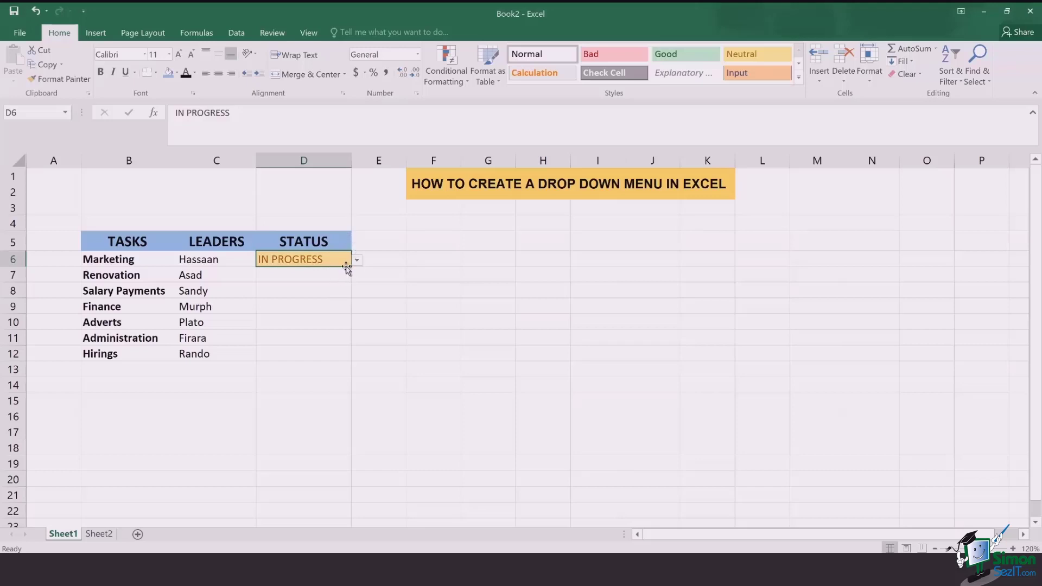
Clear D6 and fill its drop-down and colour rules down the Status column
key(Delete)
key(Down)
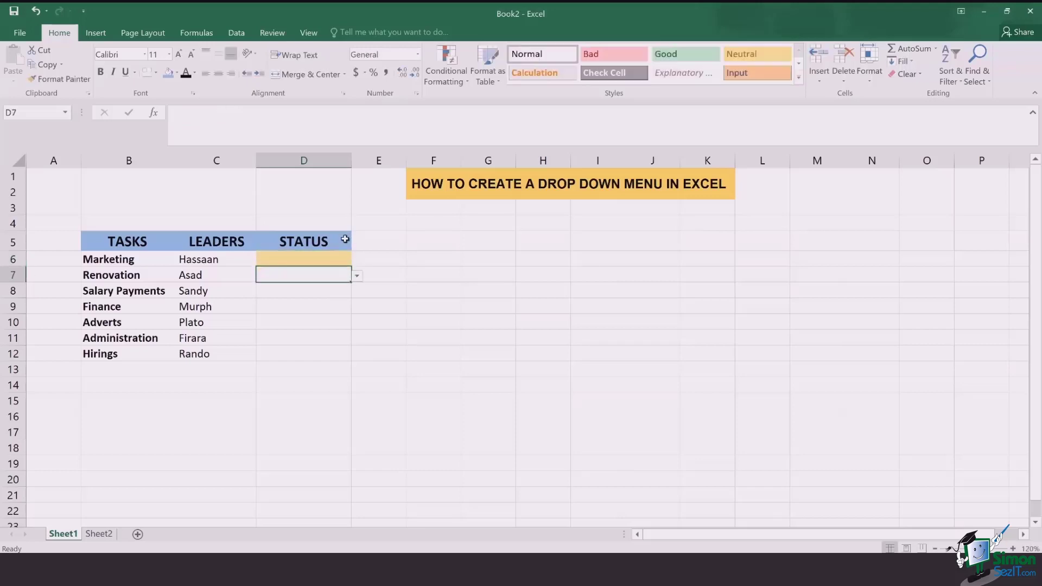
click(344, 261)
mouse_move(351, 266)
mouse_down()
mouse_move(351, 359)
mouse_move(318, 304)
mouse_move(318, 276)
mouse_up()
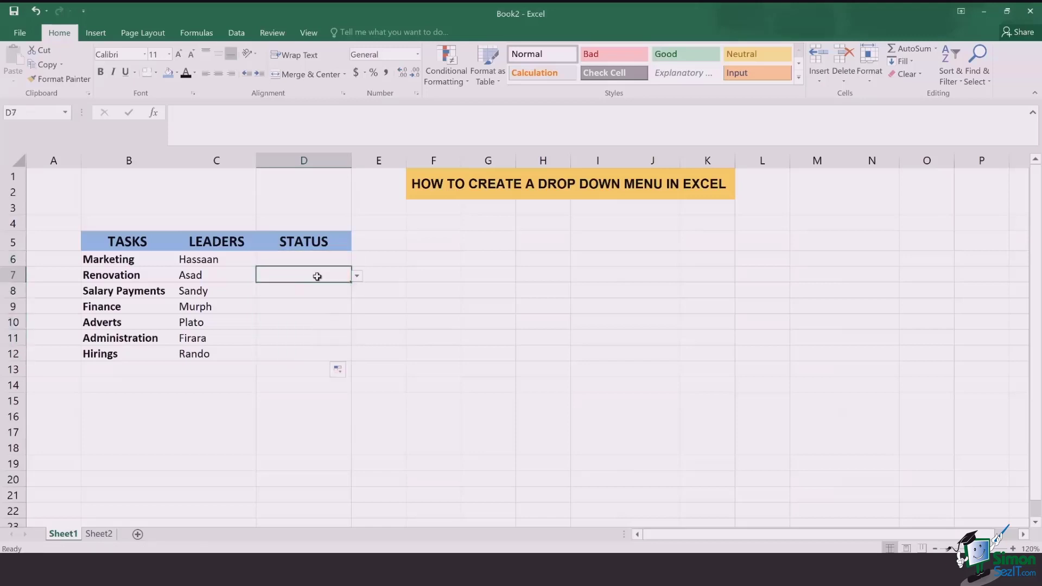
Set D7 to COMPLETE, D8 to INCOMPLETE and D9 to IN PROGRESS from their drop-downs
click(357, 278)
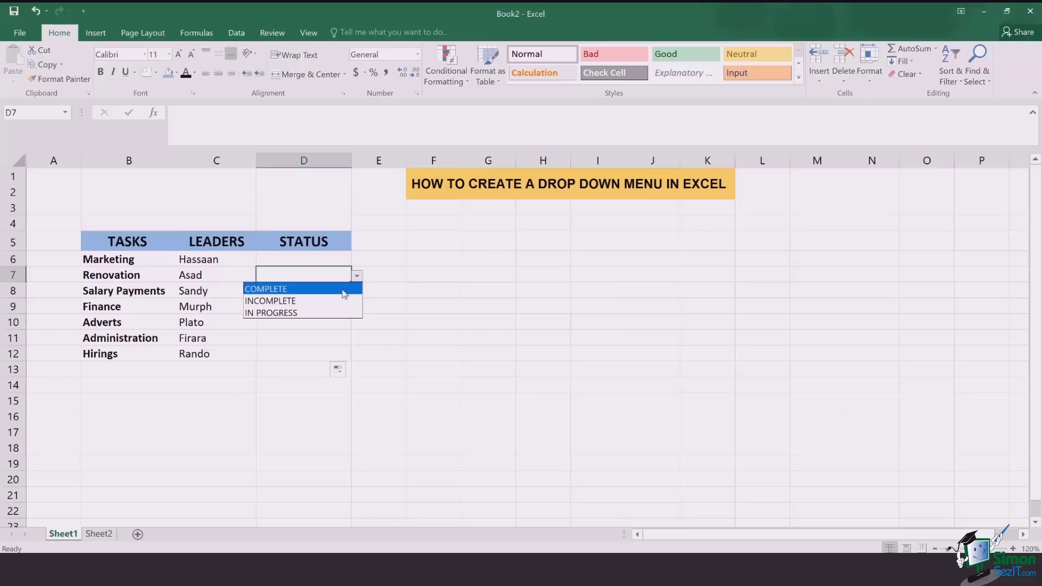
click(343, 289)
click(316, 289)
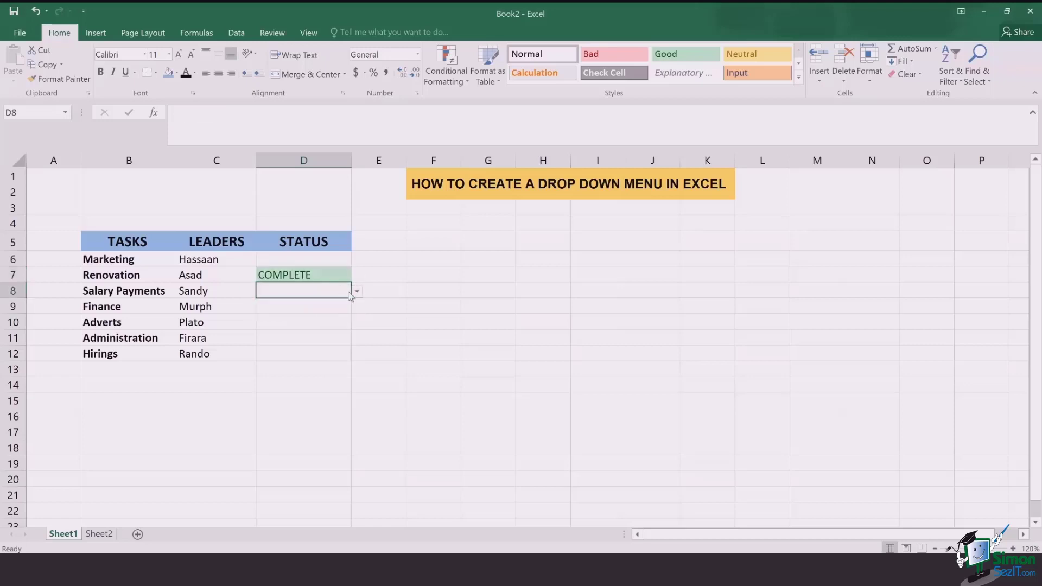
click(357, 292)
click(342, 316)
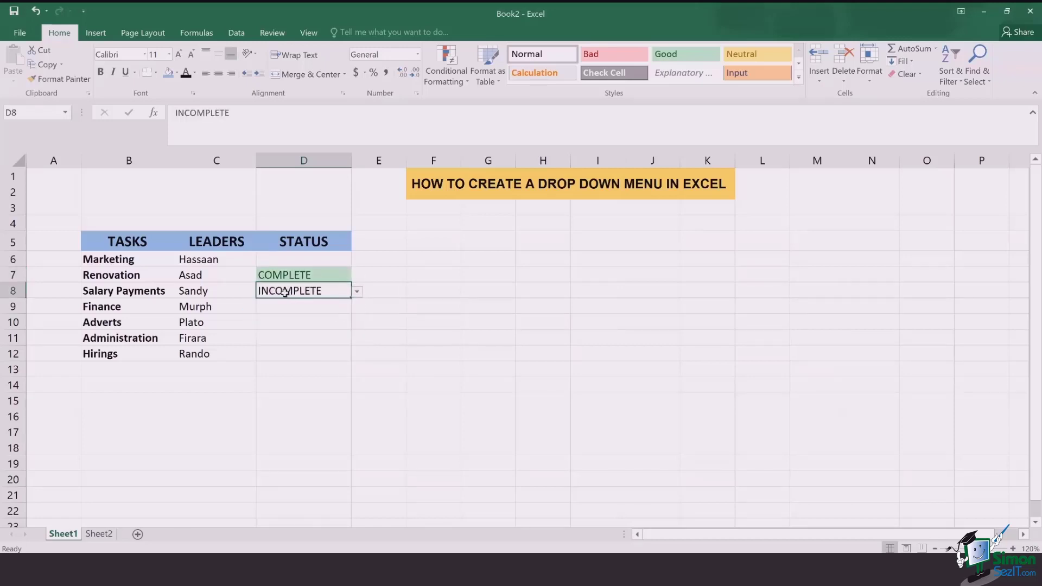
click(346, 308)
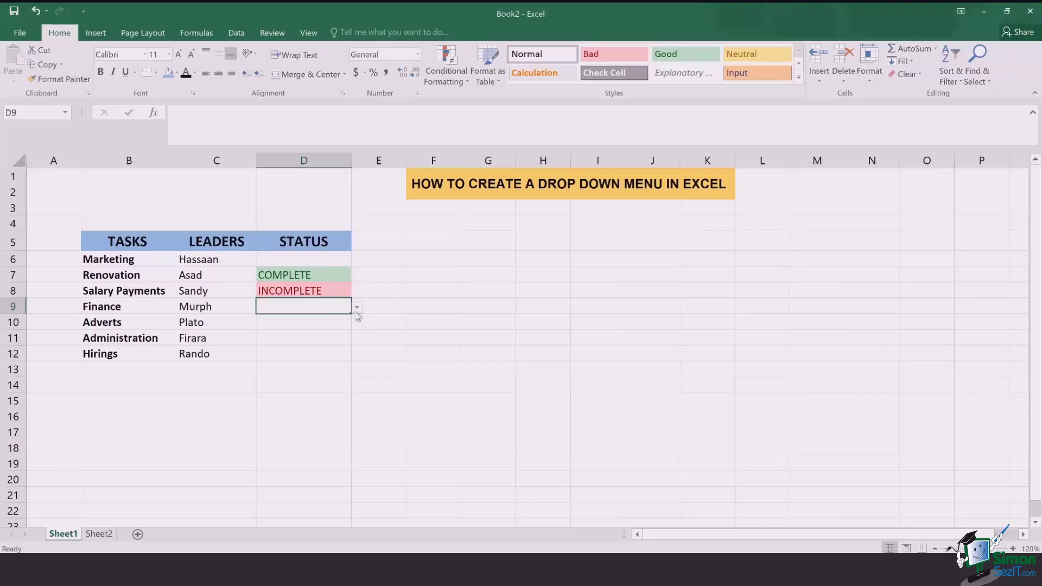
click(357, 307)
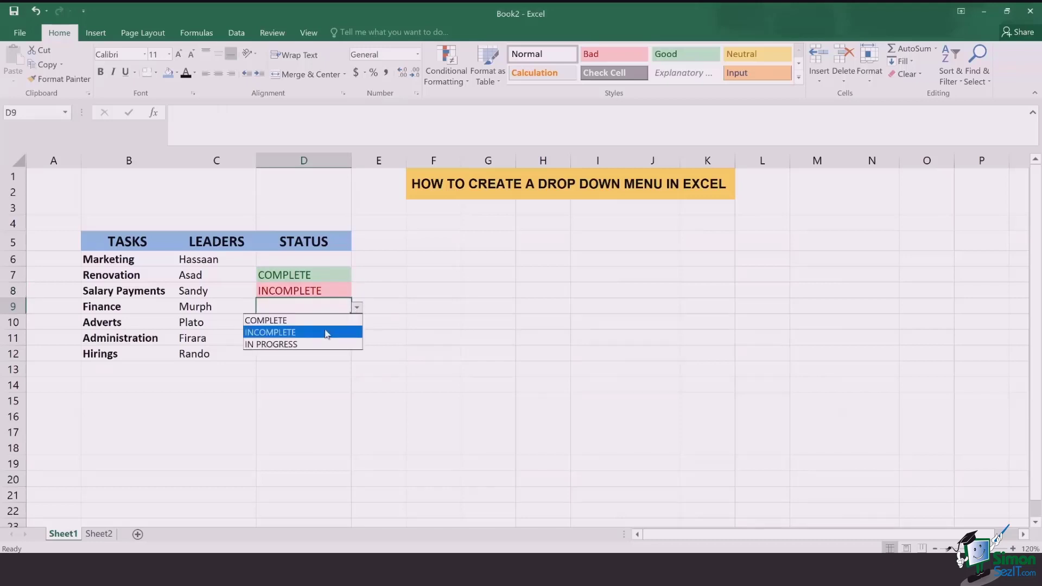
click(270, 345)
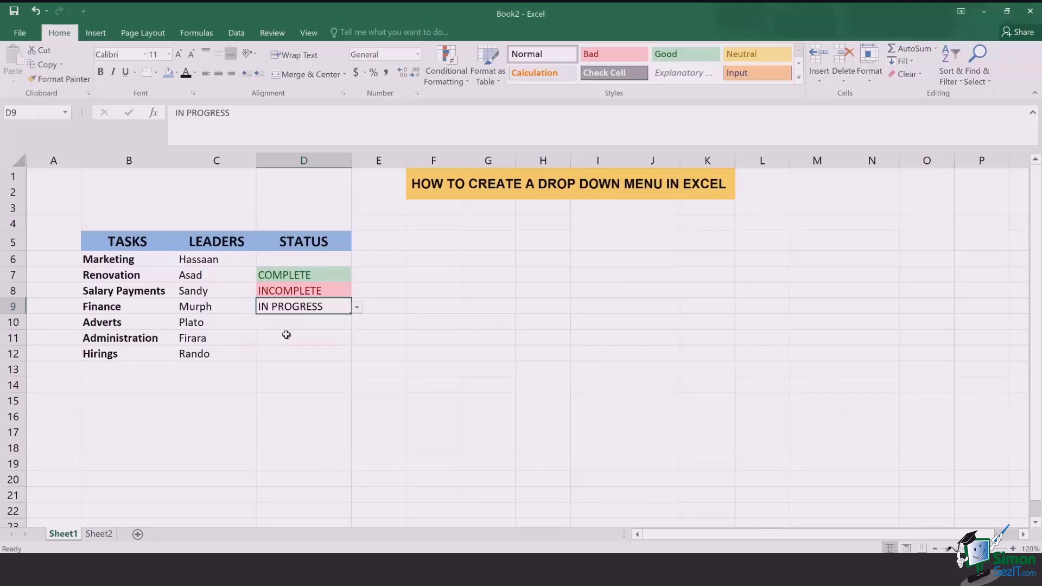
click(326, 325)
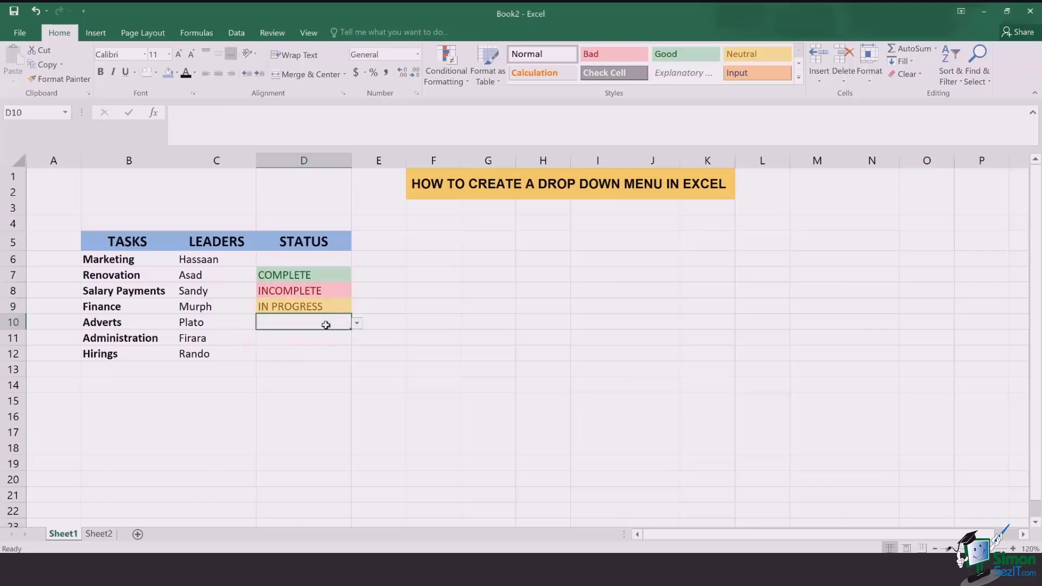